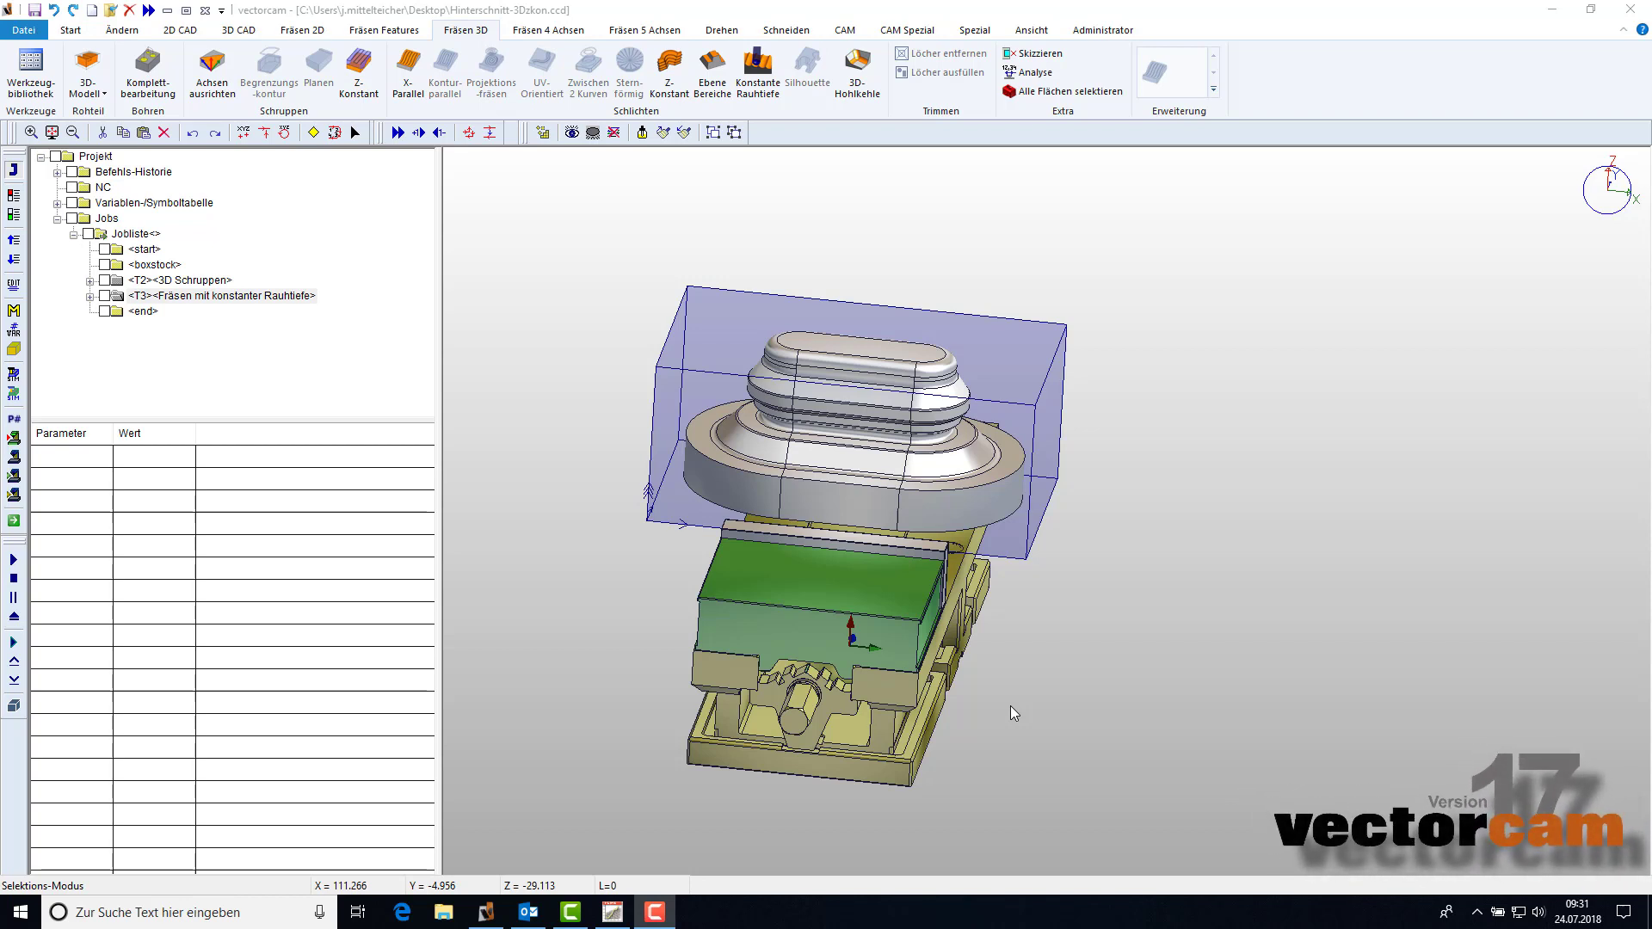
Show the existing jobs' toolpaths, including the 3D Schruppen roughing, then hide them again.
{"action": "scroll", "coordinate": [1046, 365], "scroll_direction": "up", "scroll_amount": 5}
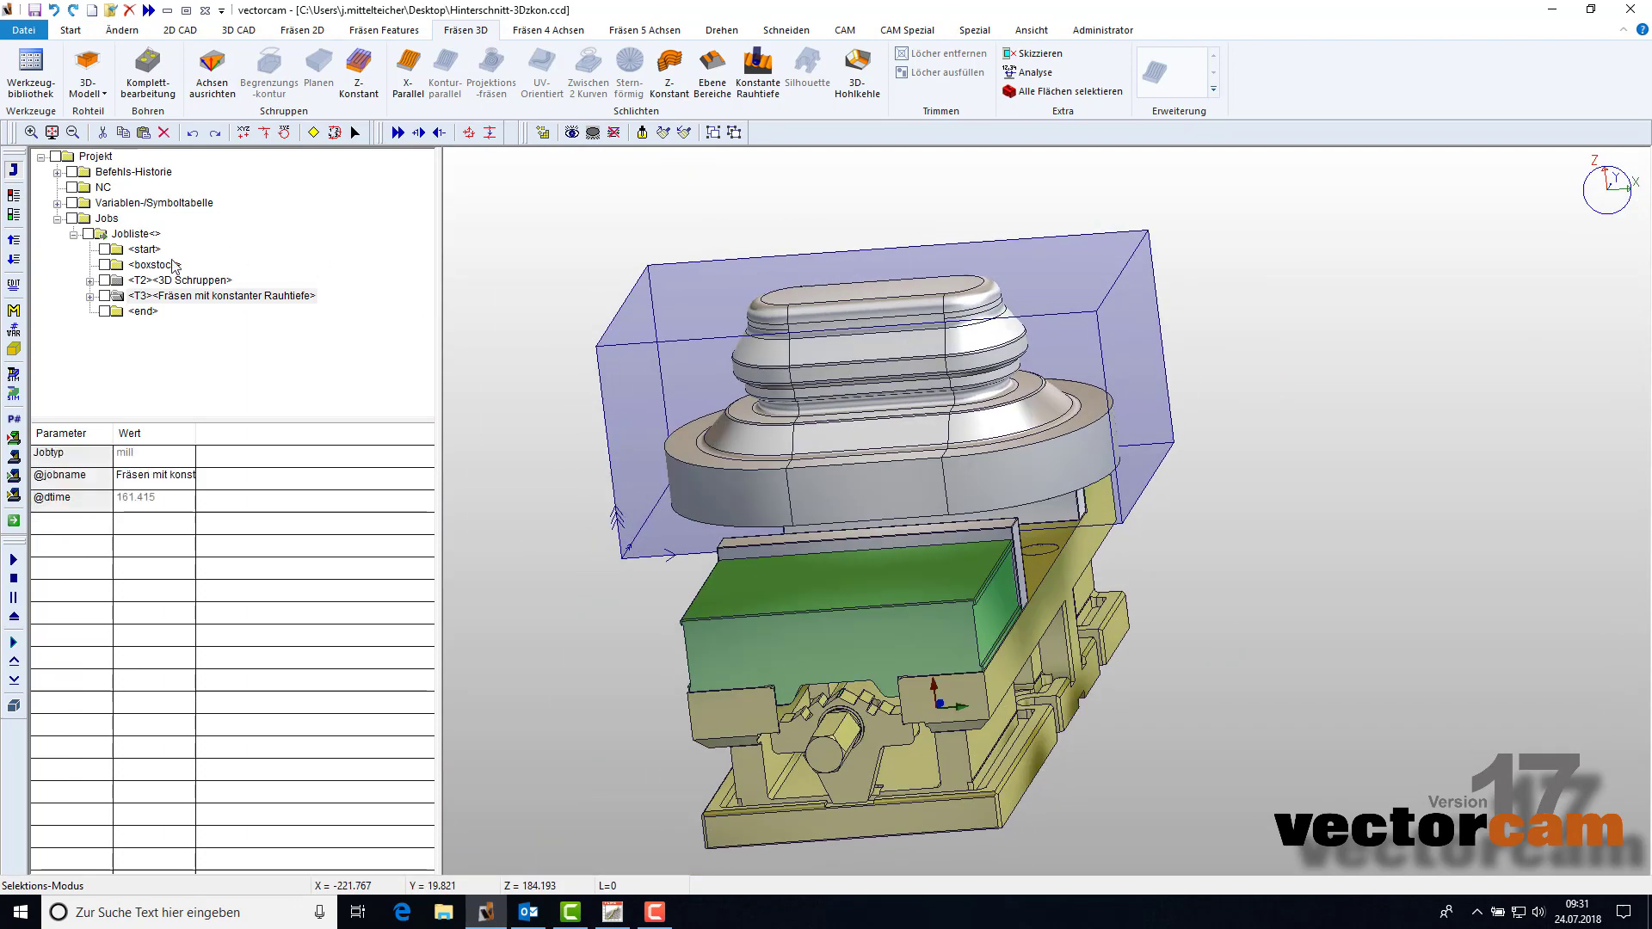
{"action": "left_click", "coordinate": [20, 218]}
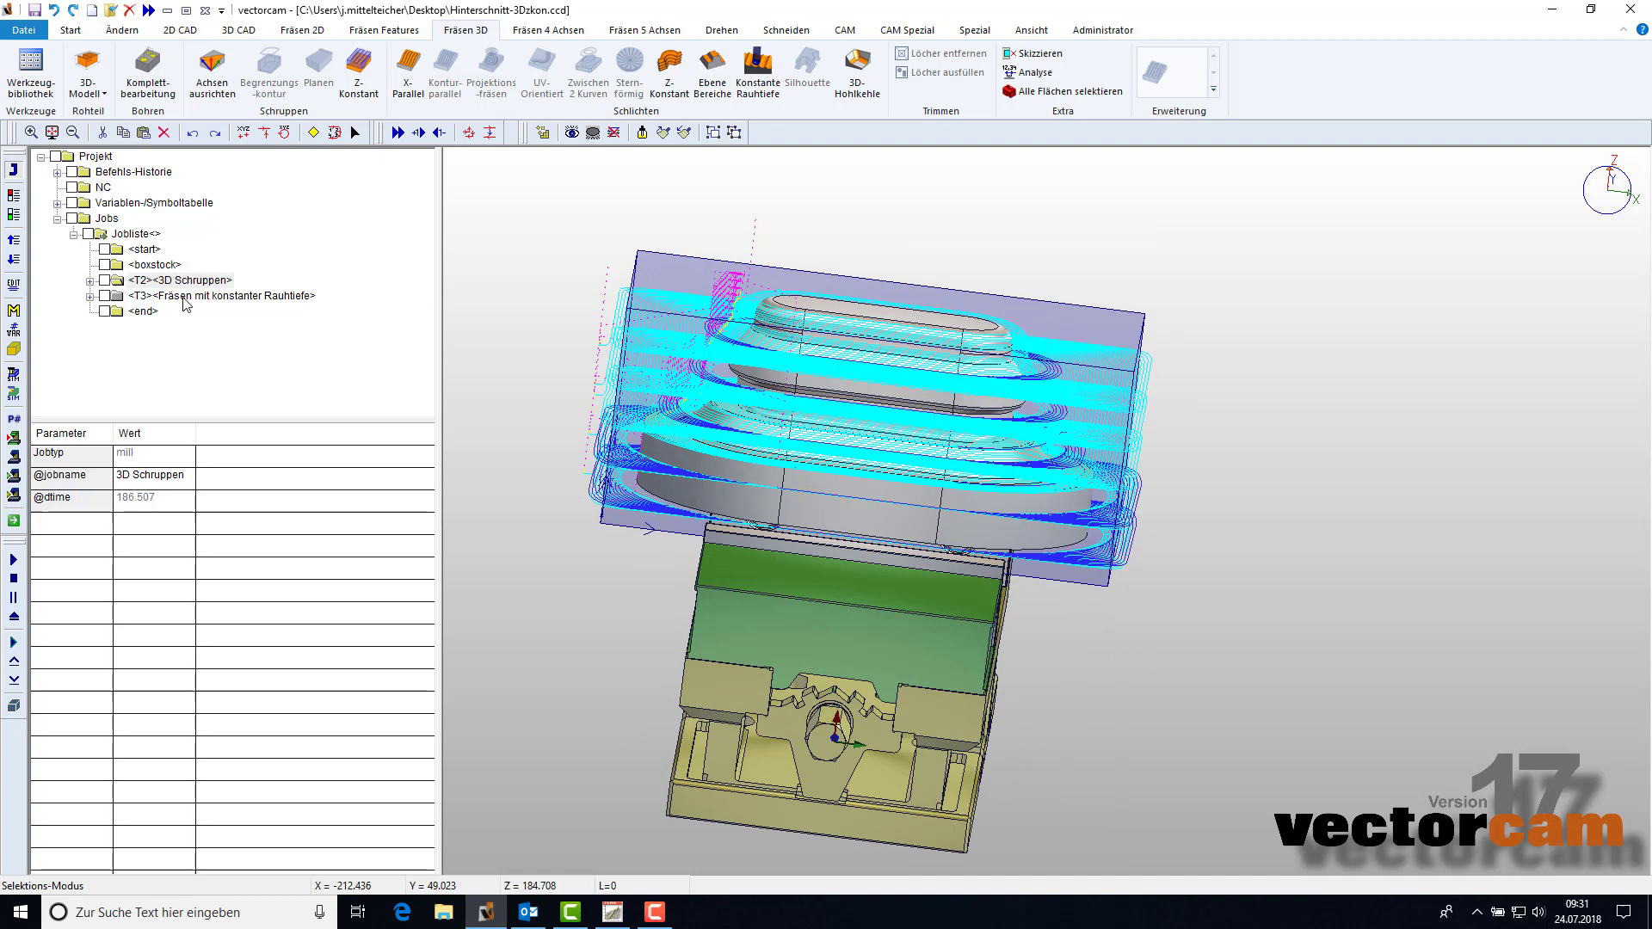
{"action": "left_click", "coordinate": [151, 280]}
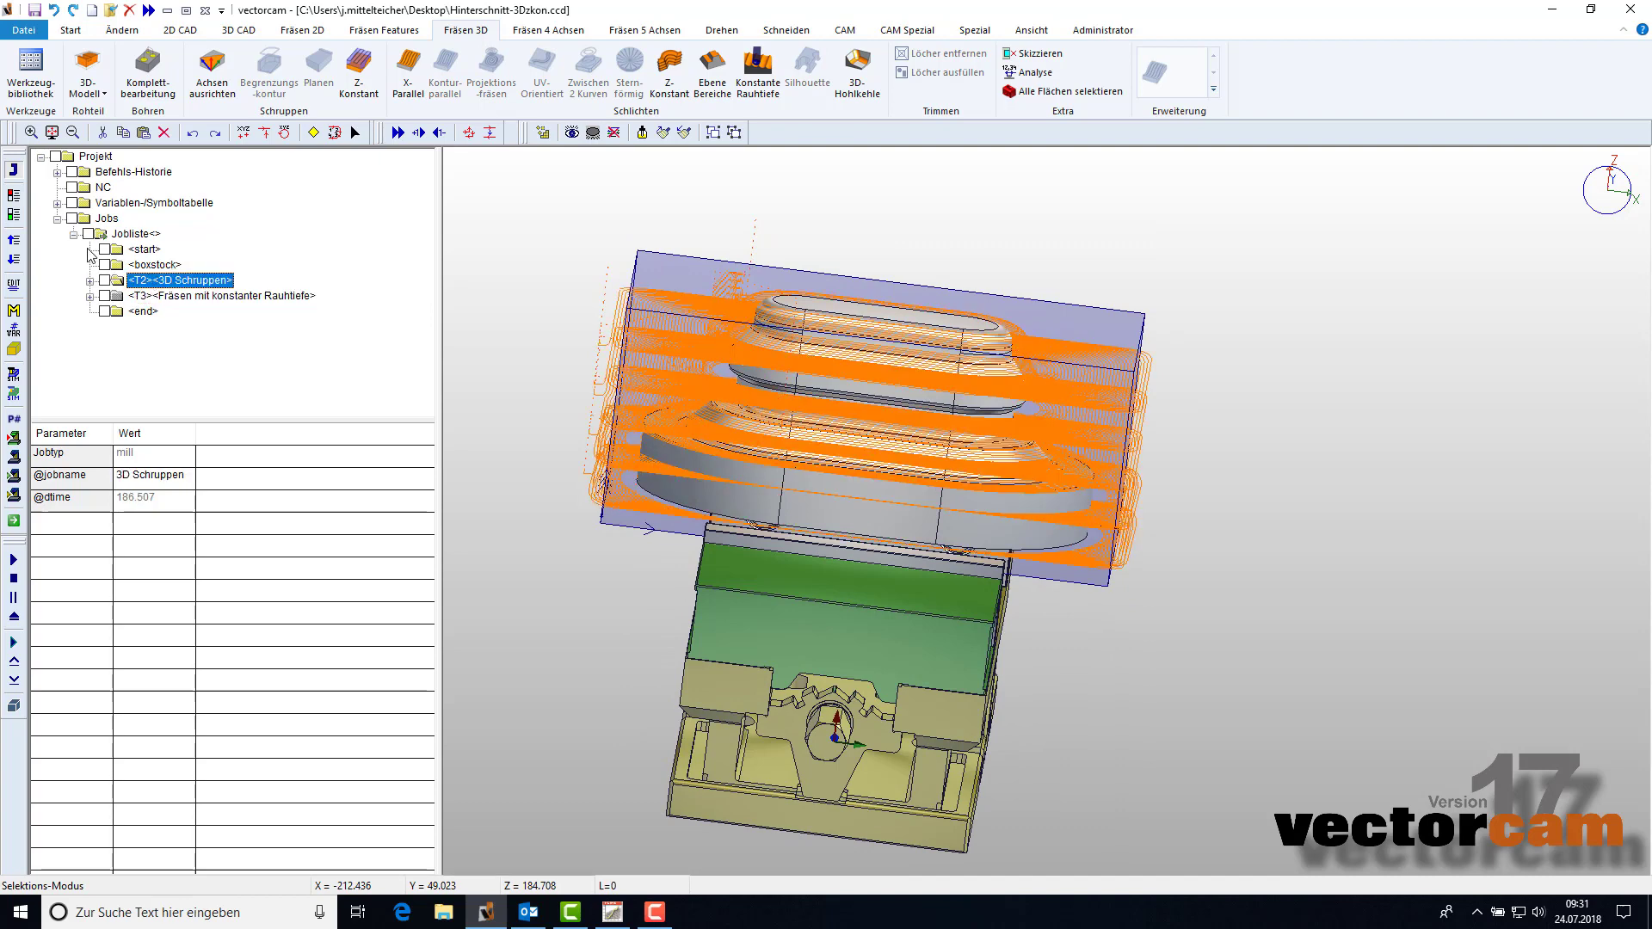
{"action": "left_click", "coordinate": [14, 196]}
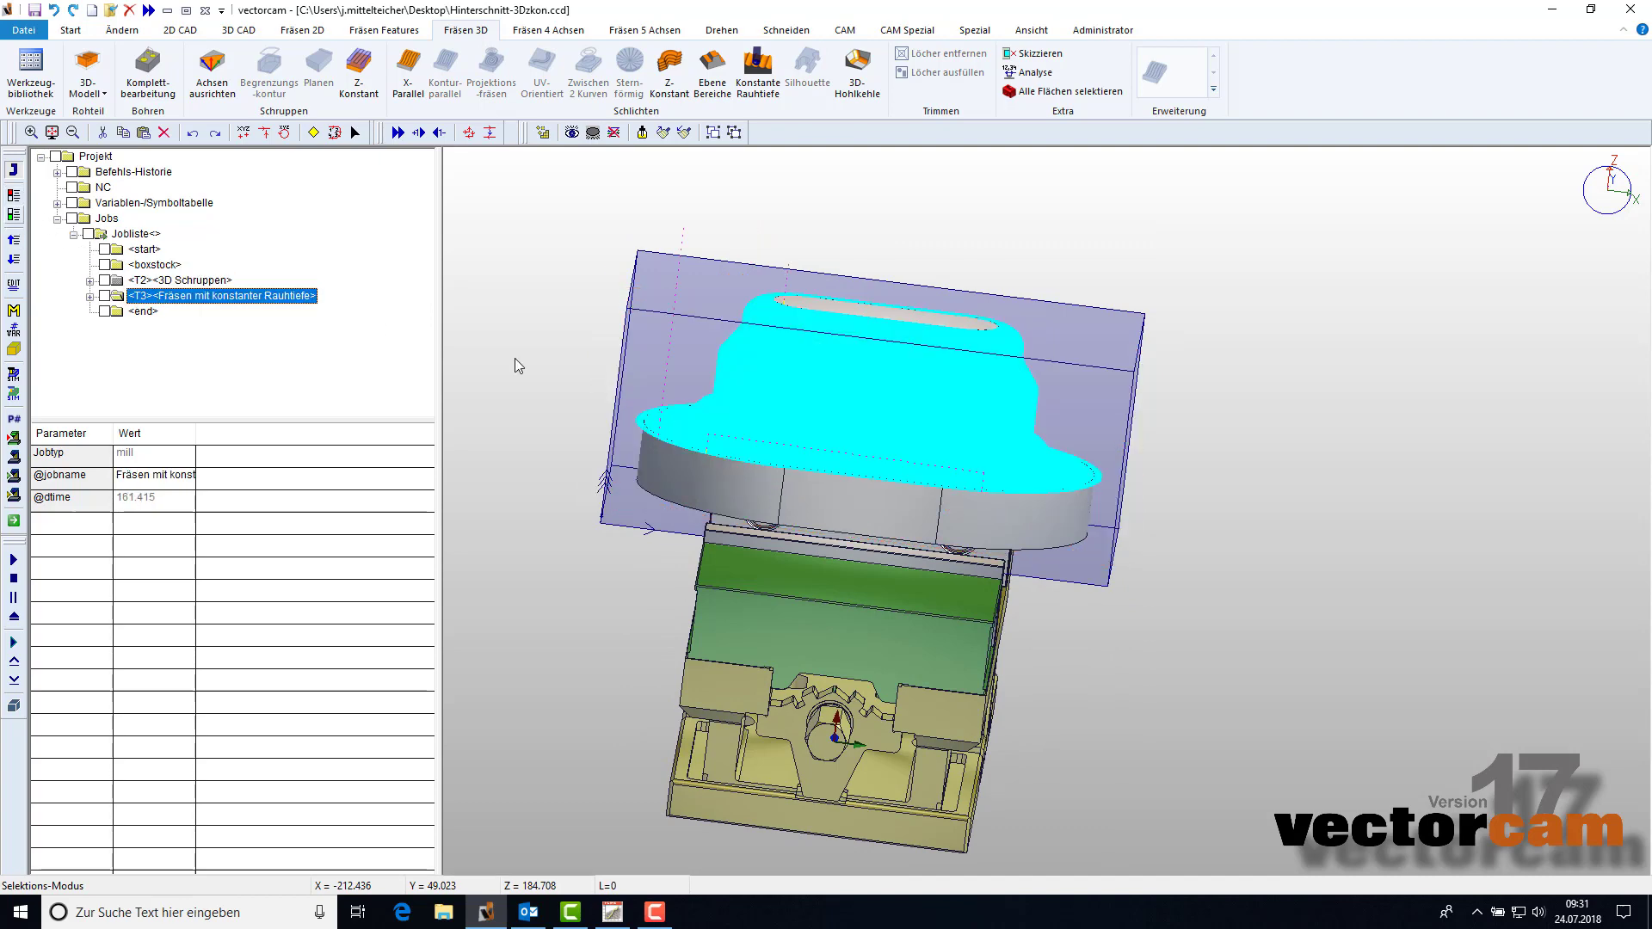
{"action": "scroll", "coordinate": [1021, 424], "scroll_direction": "up", "scroll_amount": 2}
{"action": "scroll", "coordinate": [999, 384], "scroll_direction": "up", "scroll_amount": 2}
{"action": "scroll", "coordinate": [990, 327], "scroll_direction": "up", "scroll_amount": 2}
{"action": "scroll", "coordinate": [984, 260], "scroll_direction": "up", "scroll_amount": 2}
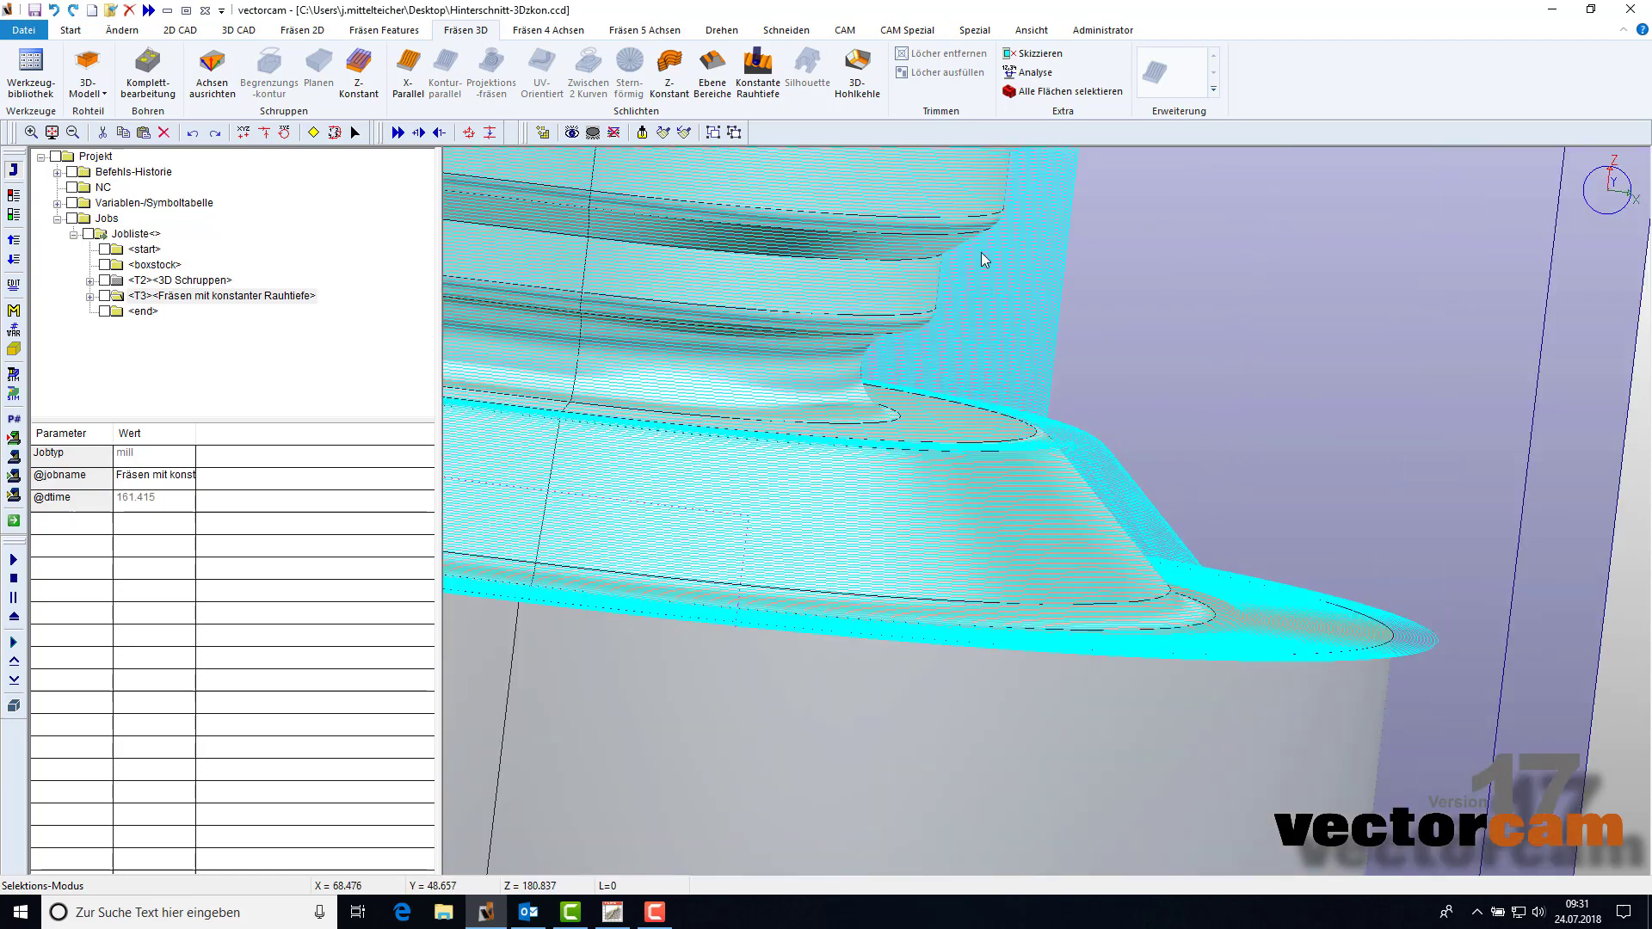
{"action": "scroll", "coordinate": [882, 437], "scroll_direction": "down", "scroll_amount": 3}
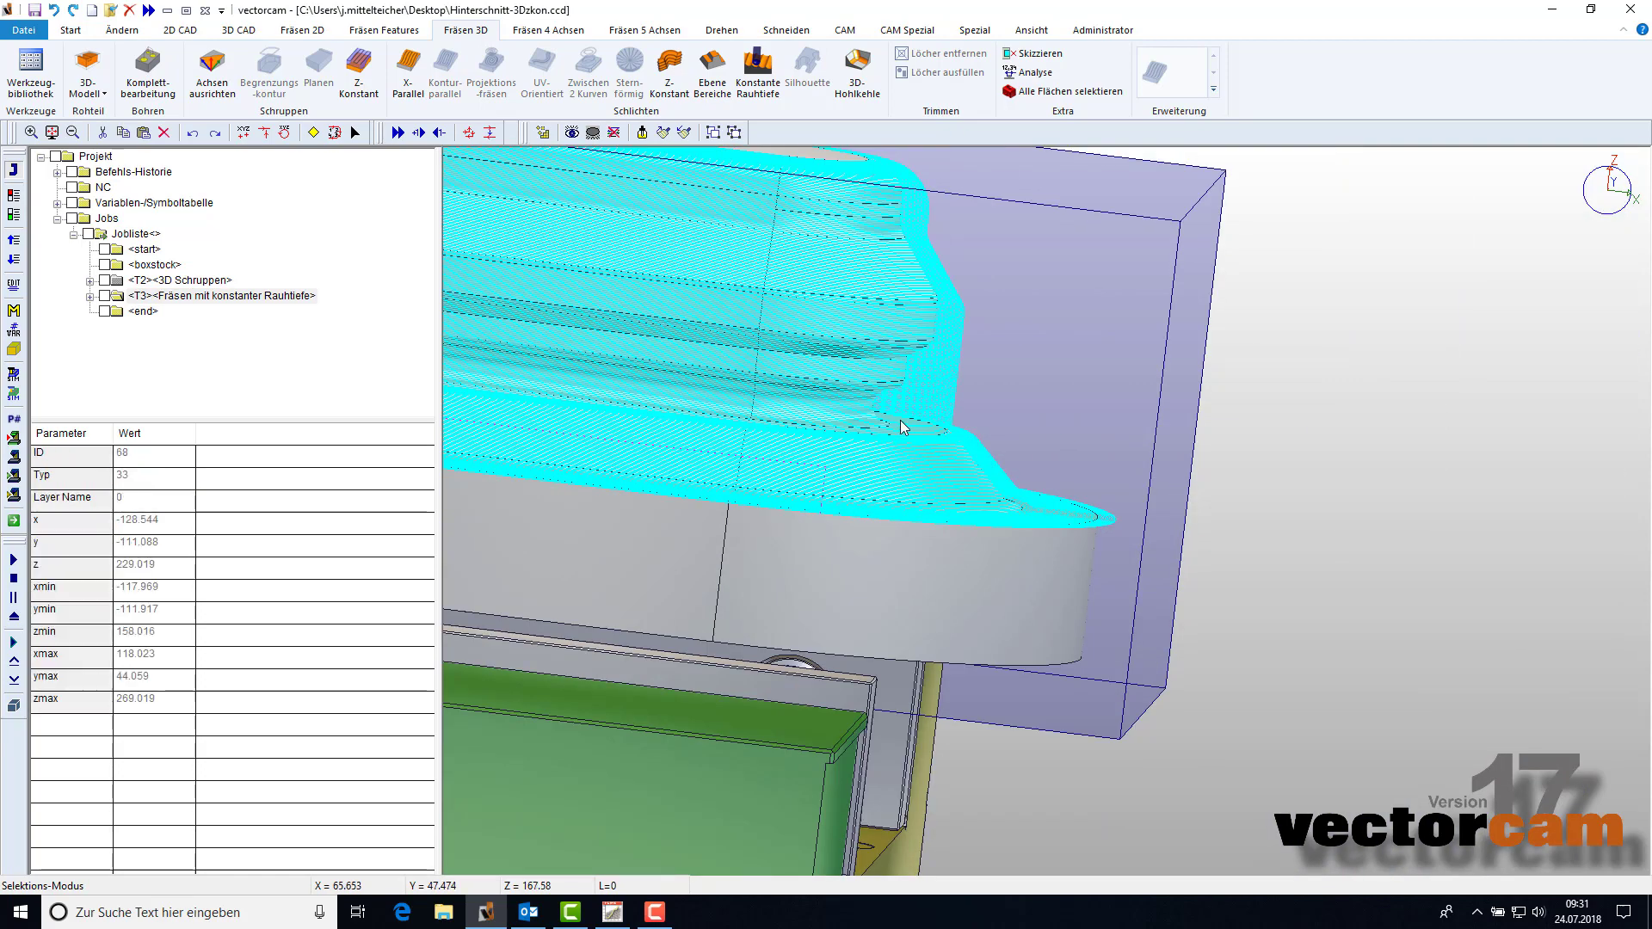
{"action": "scroll", "coordinate": [902, 428], "scroll_direction": "down", "scroll_amount": 2}
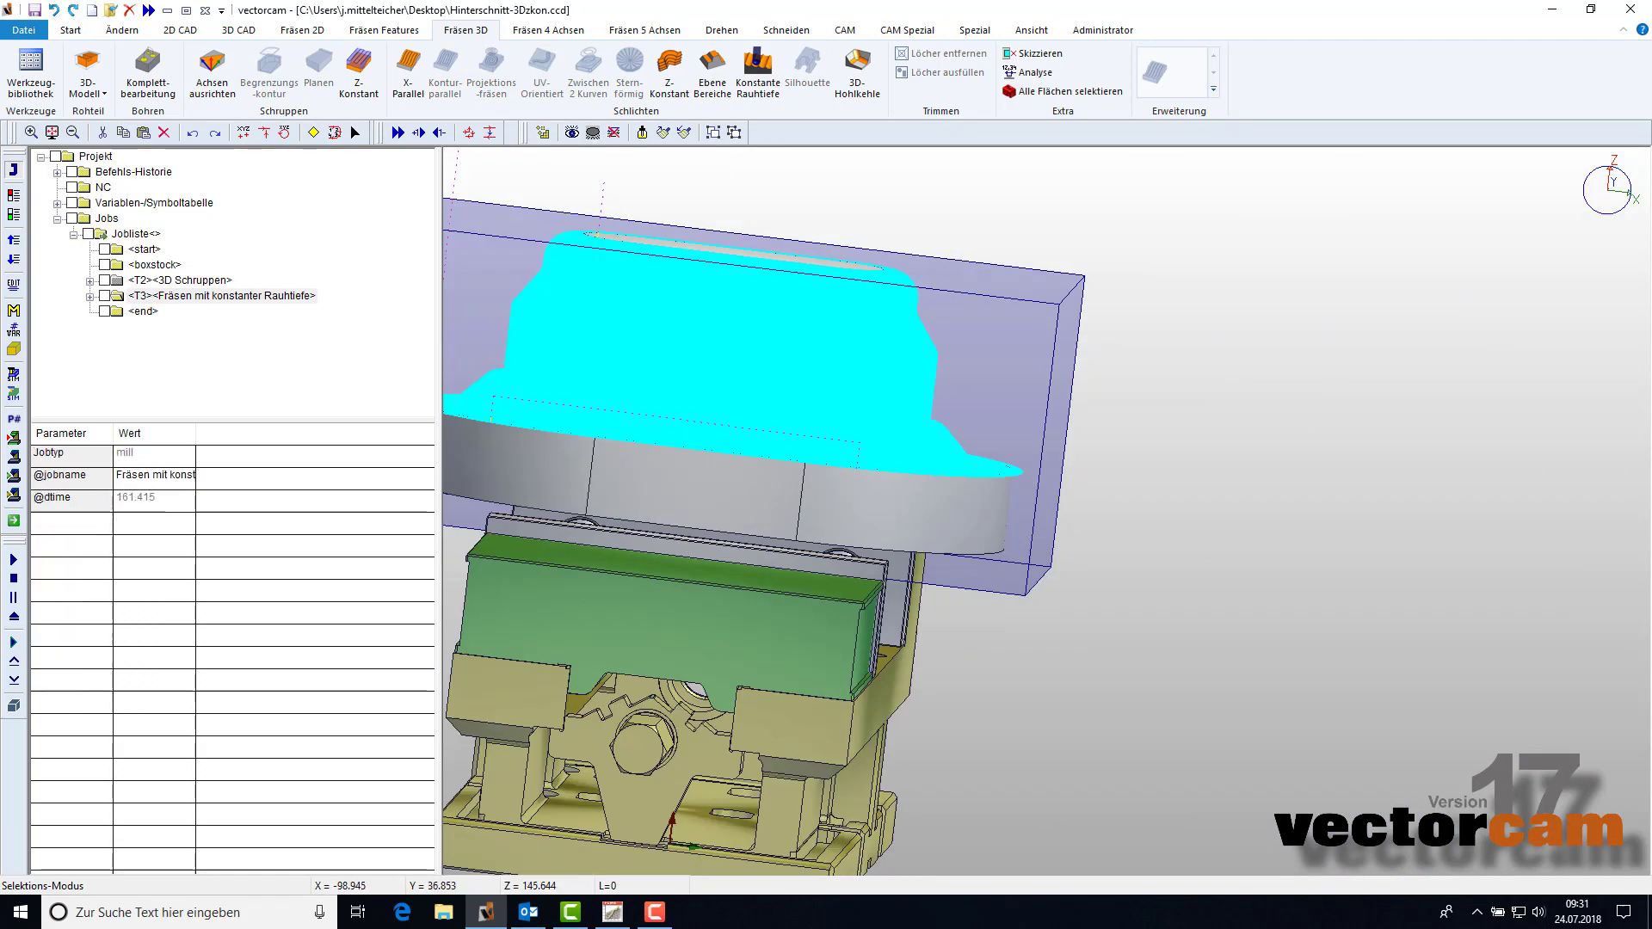
Clear the toolpath display, face the part frontally, and start a Z-Konstant job with its D35 cutter settings.
{"action": "left_click", "coordinate": [14, 197]}
{"action": "middle_click_drag", "start_coordinate": [737, 472], "coordinate": [751, 469]}
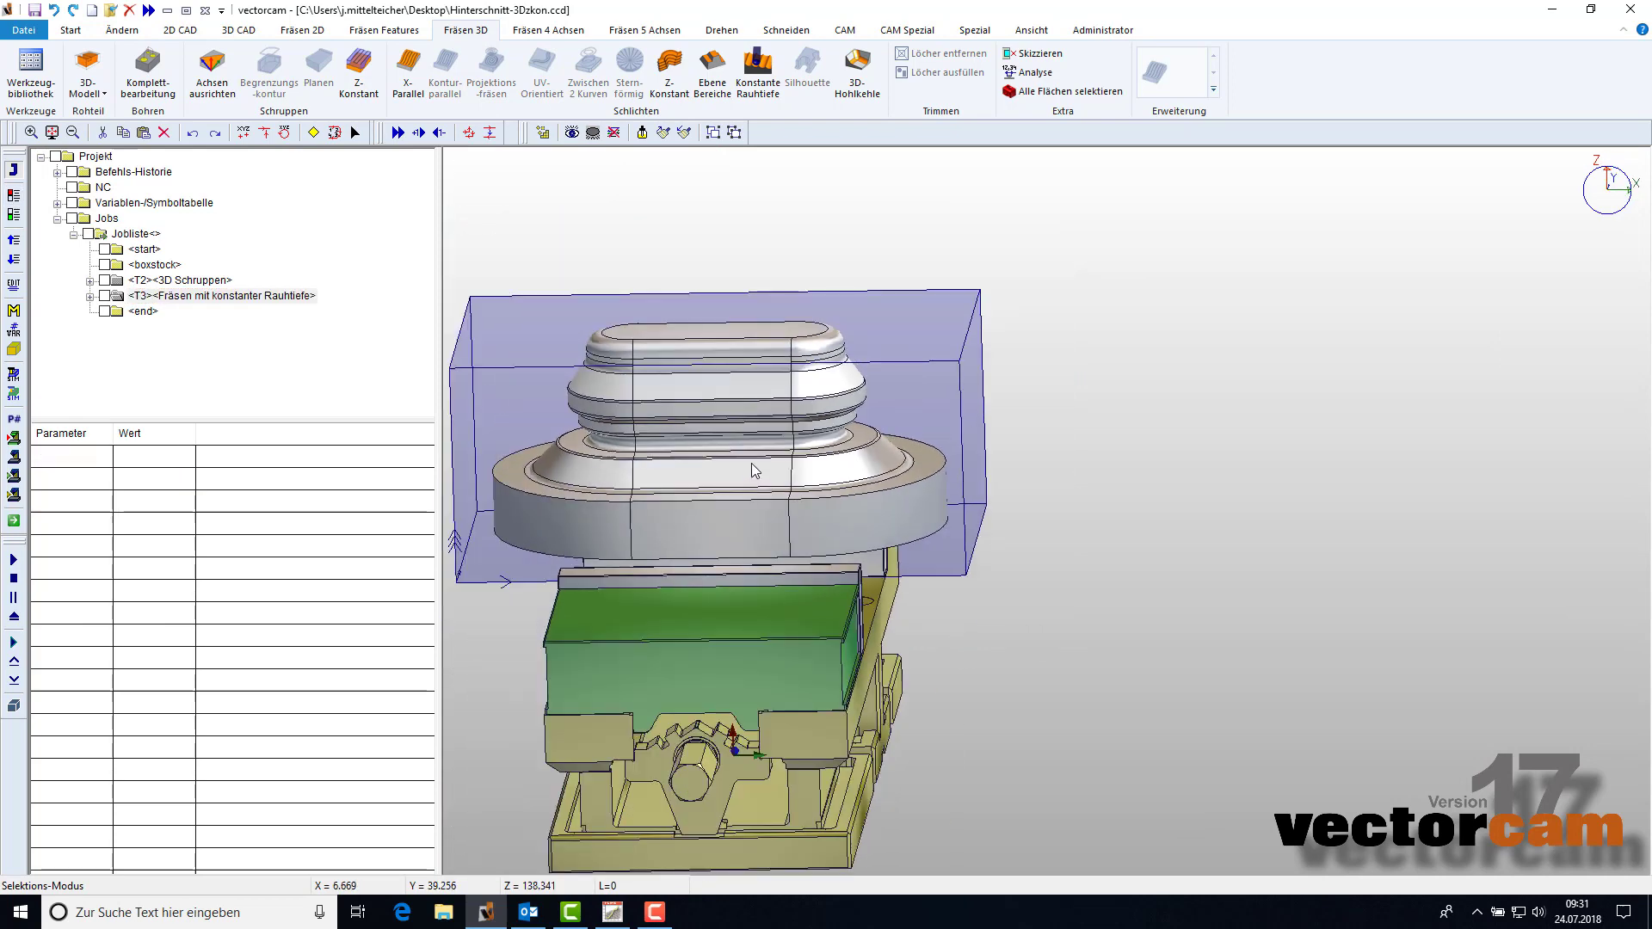
{"action": "left_click", "coordinate": [670, 67]}
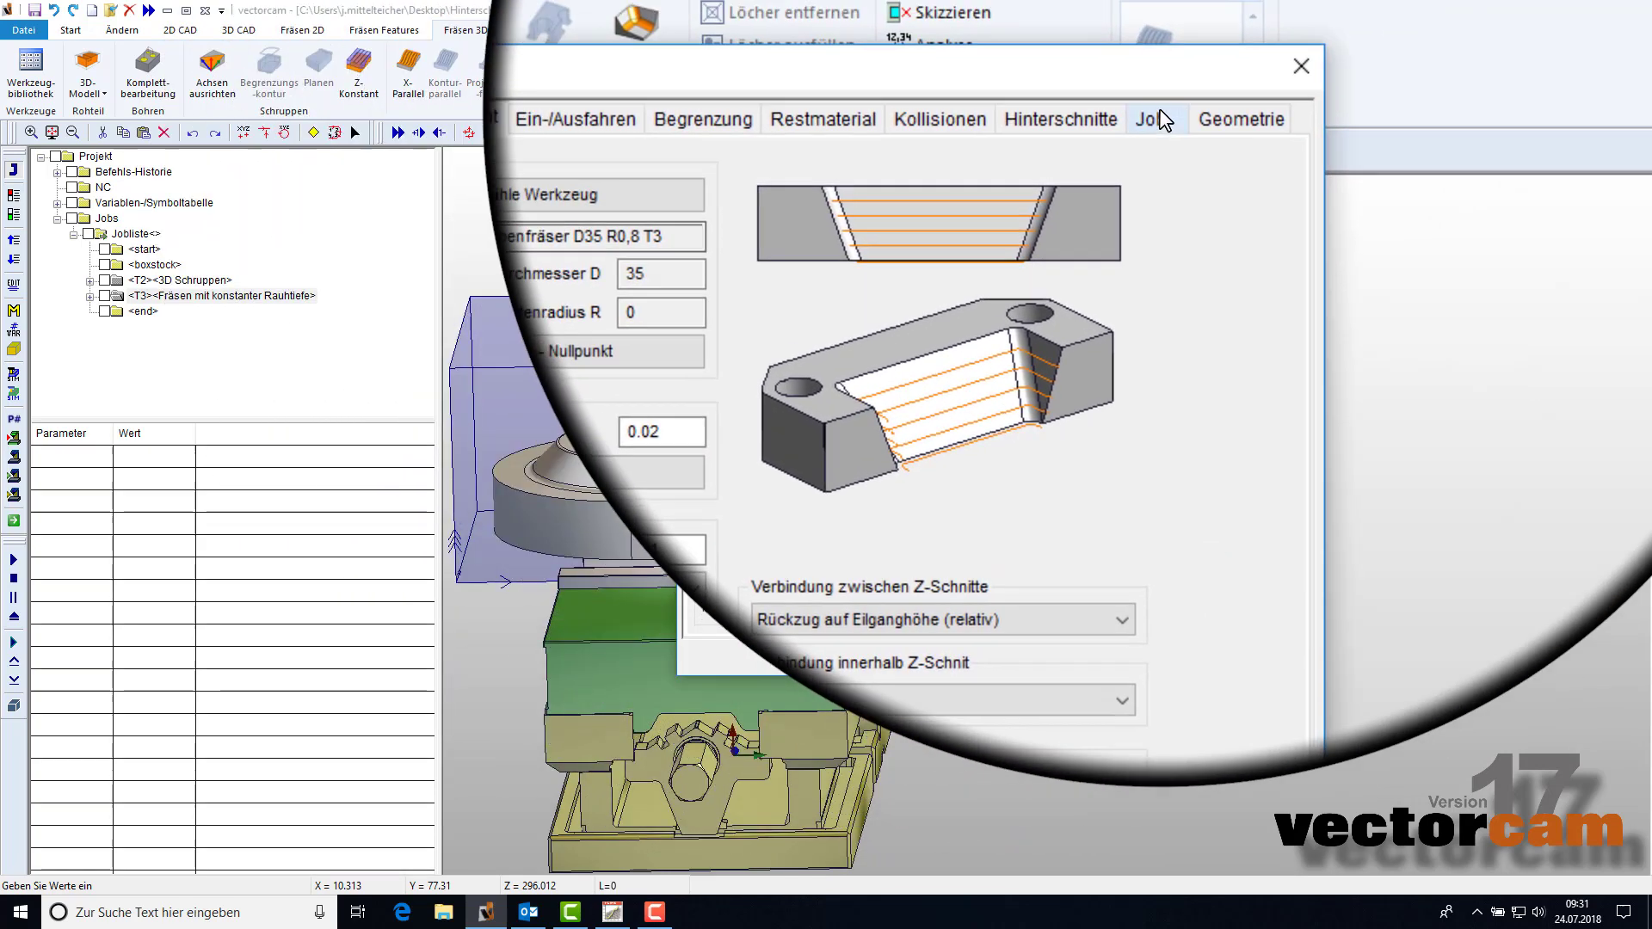
{"action": "left_click", "coordinate": [1054, 116]}
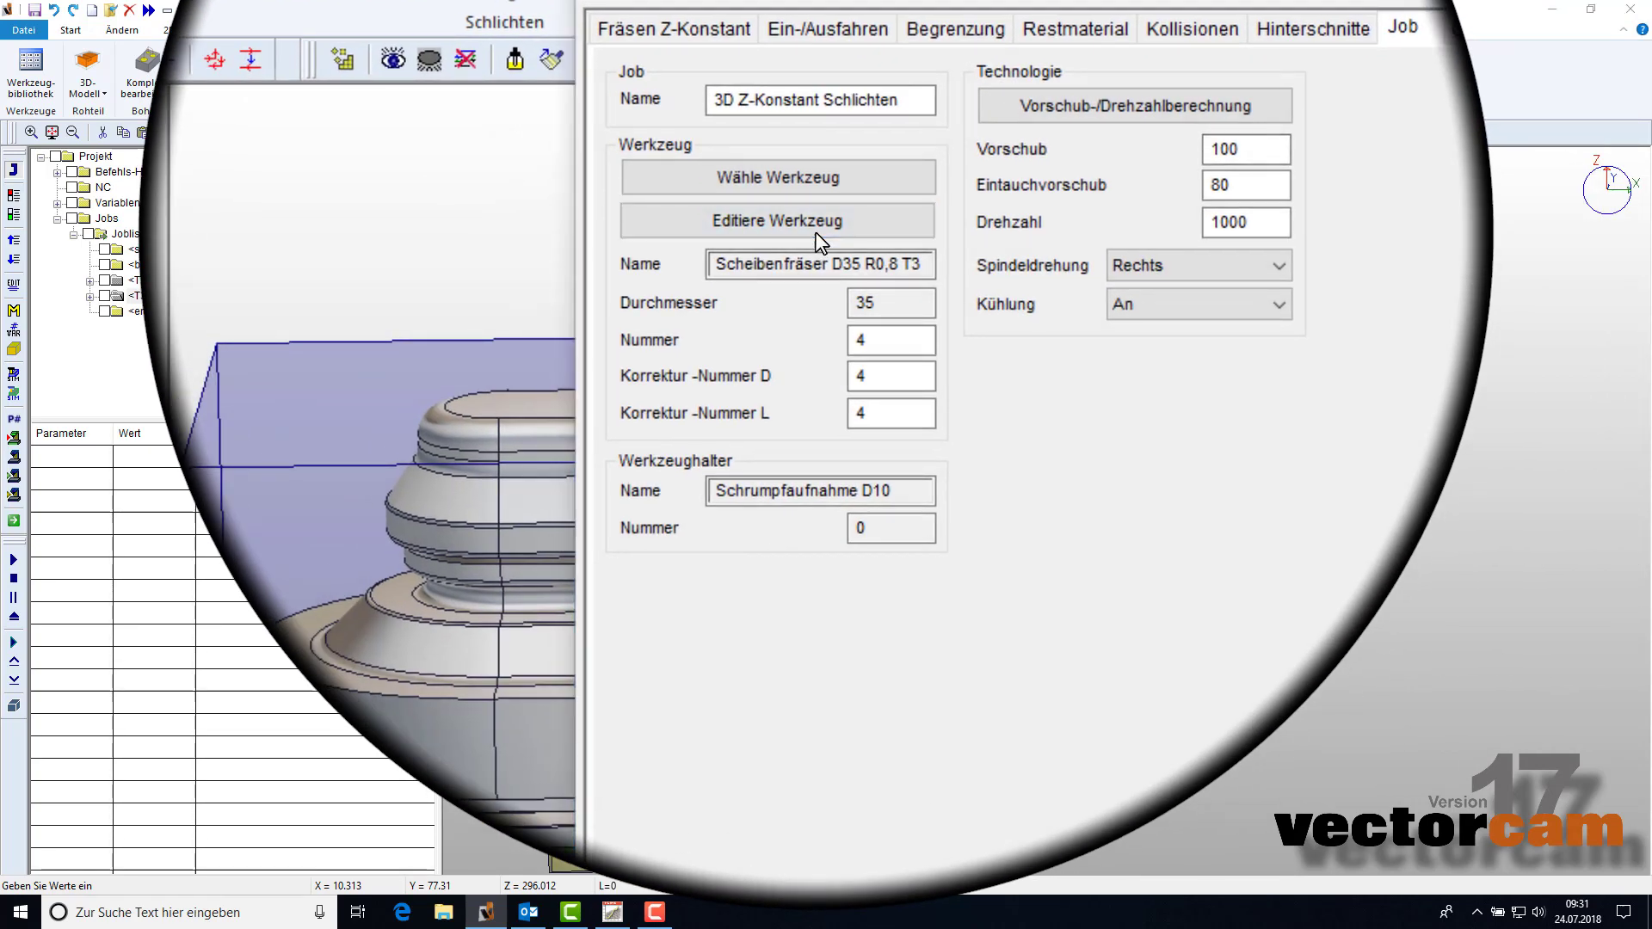
Give the Scheibenfräser D35 a Gerundet corner of radius 0,8 and check its Schrumpfaufnahme holder.
{"action": "left_click", "coordinate": [816, 226]}
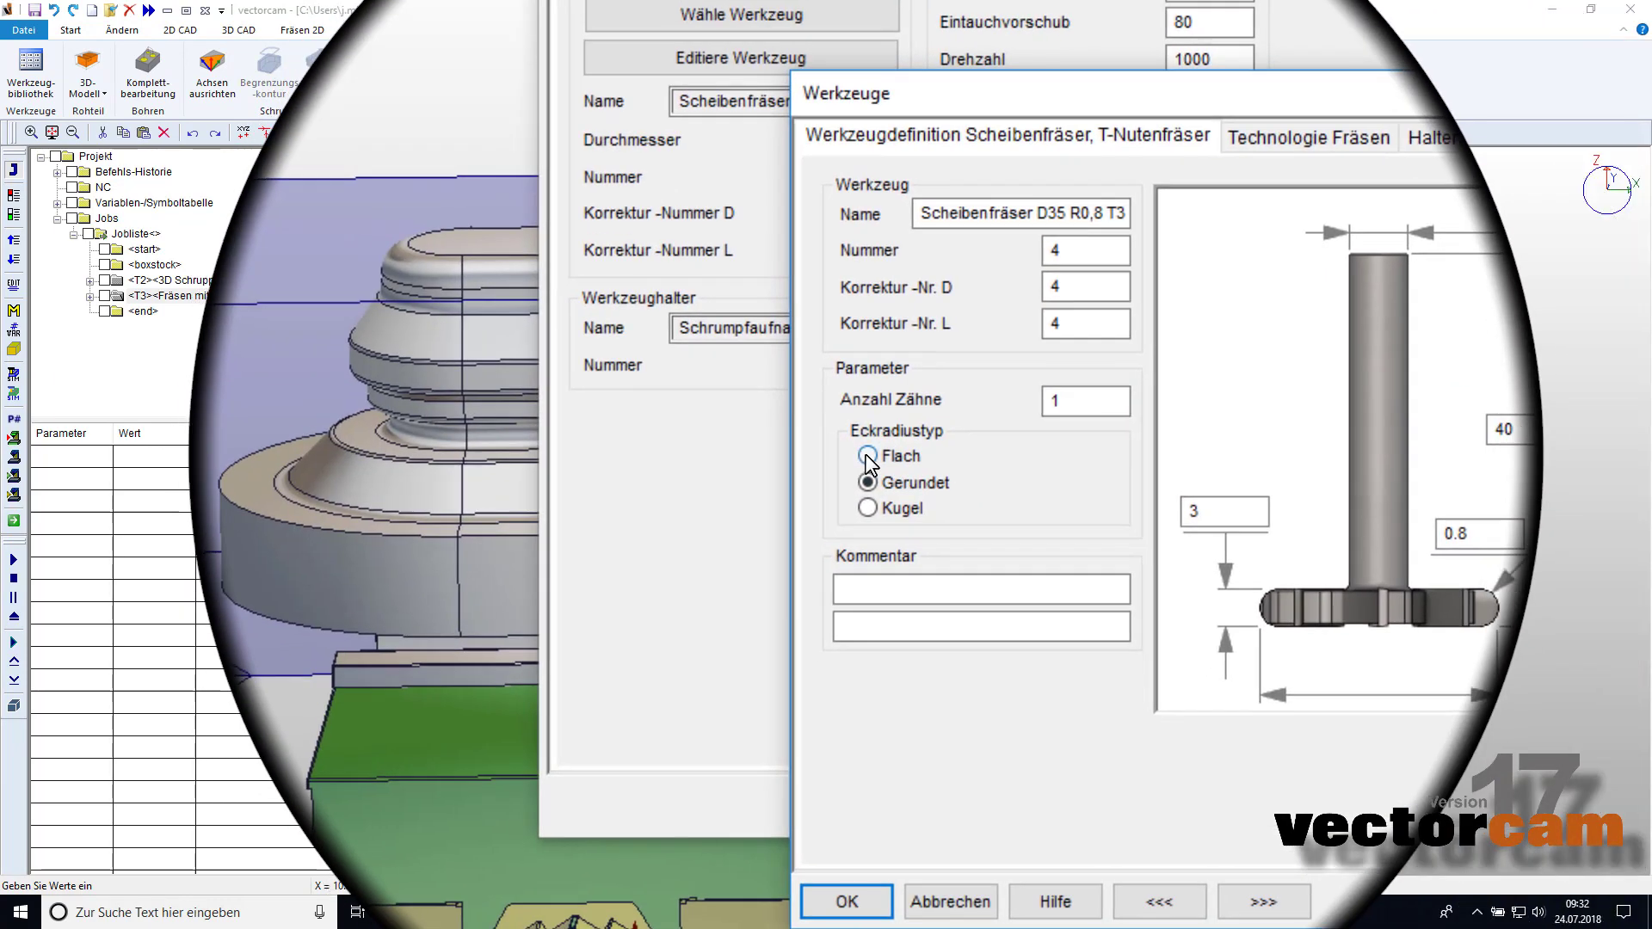
{"action": "left_click", "coordinate": [868, 482]}
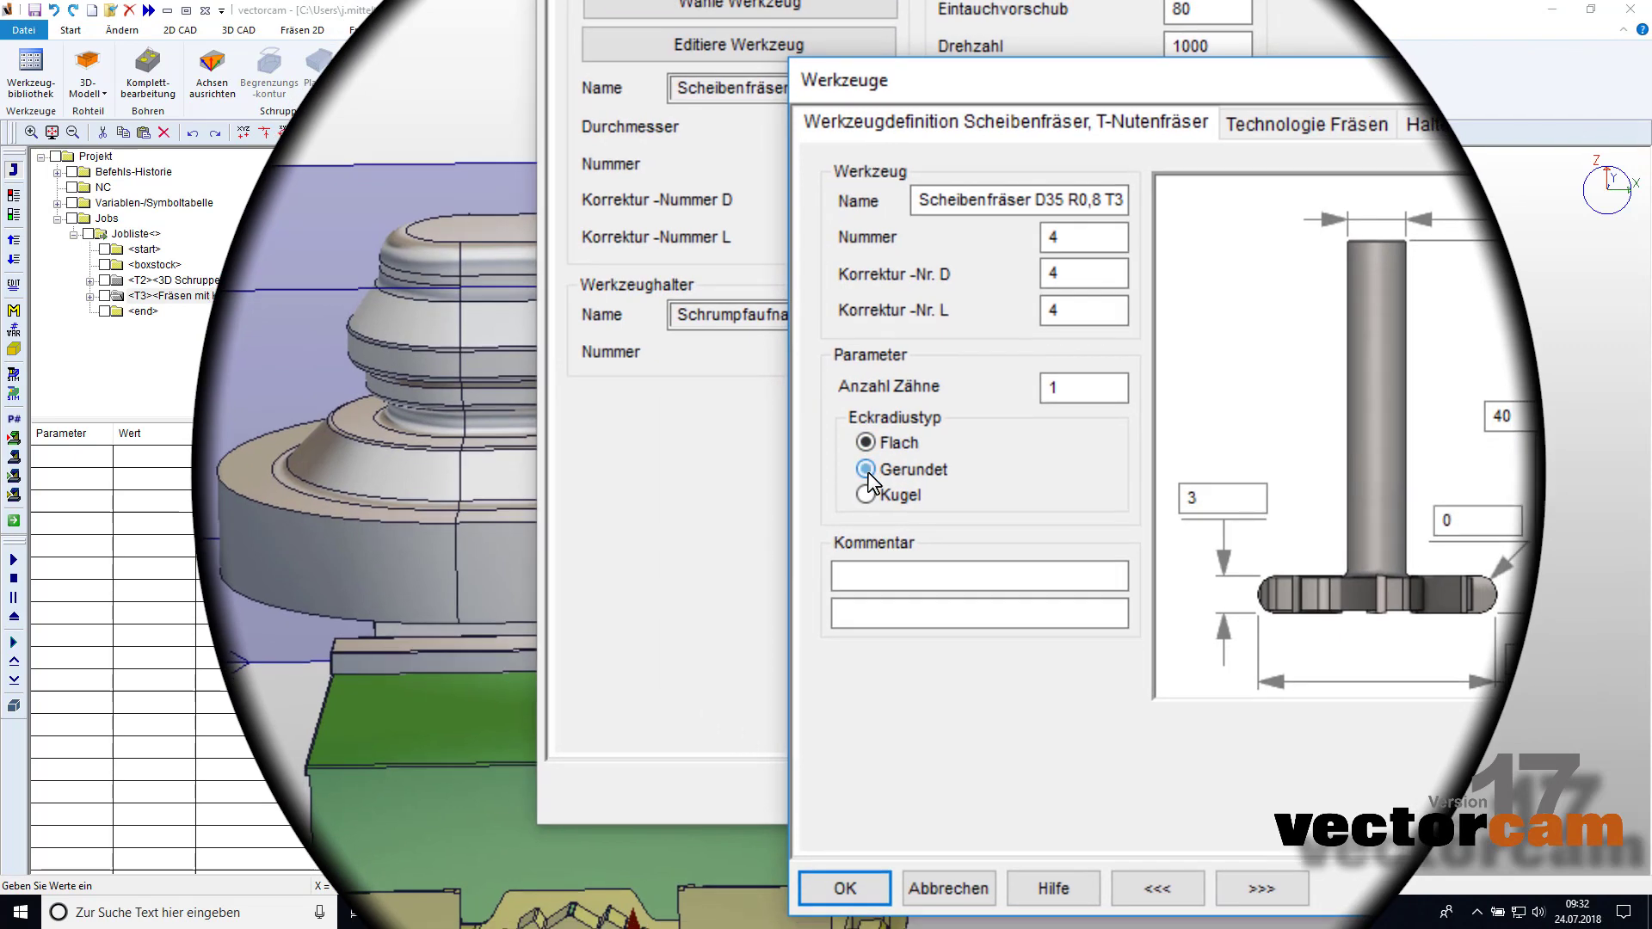
{"action": "type", "text": "0,"}
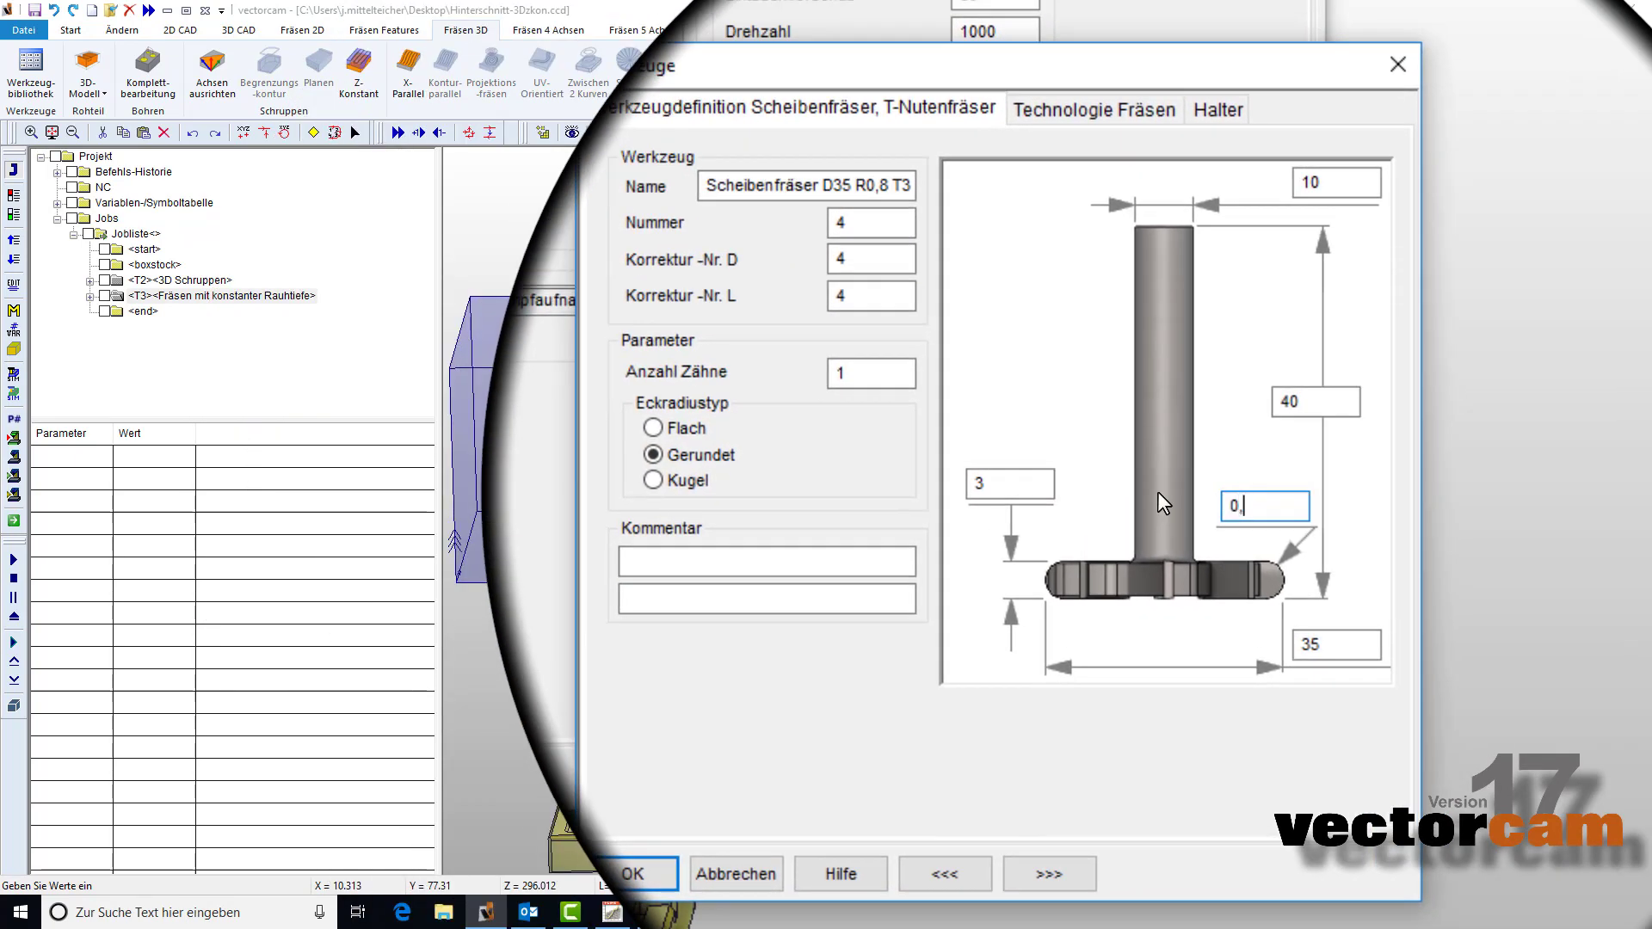
{"action": "type", "text": "8"}
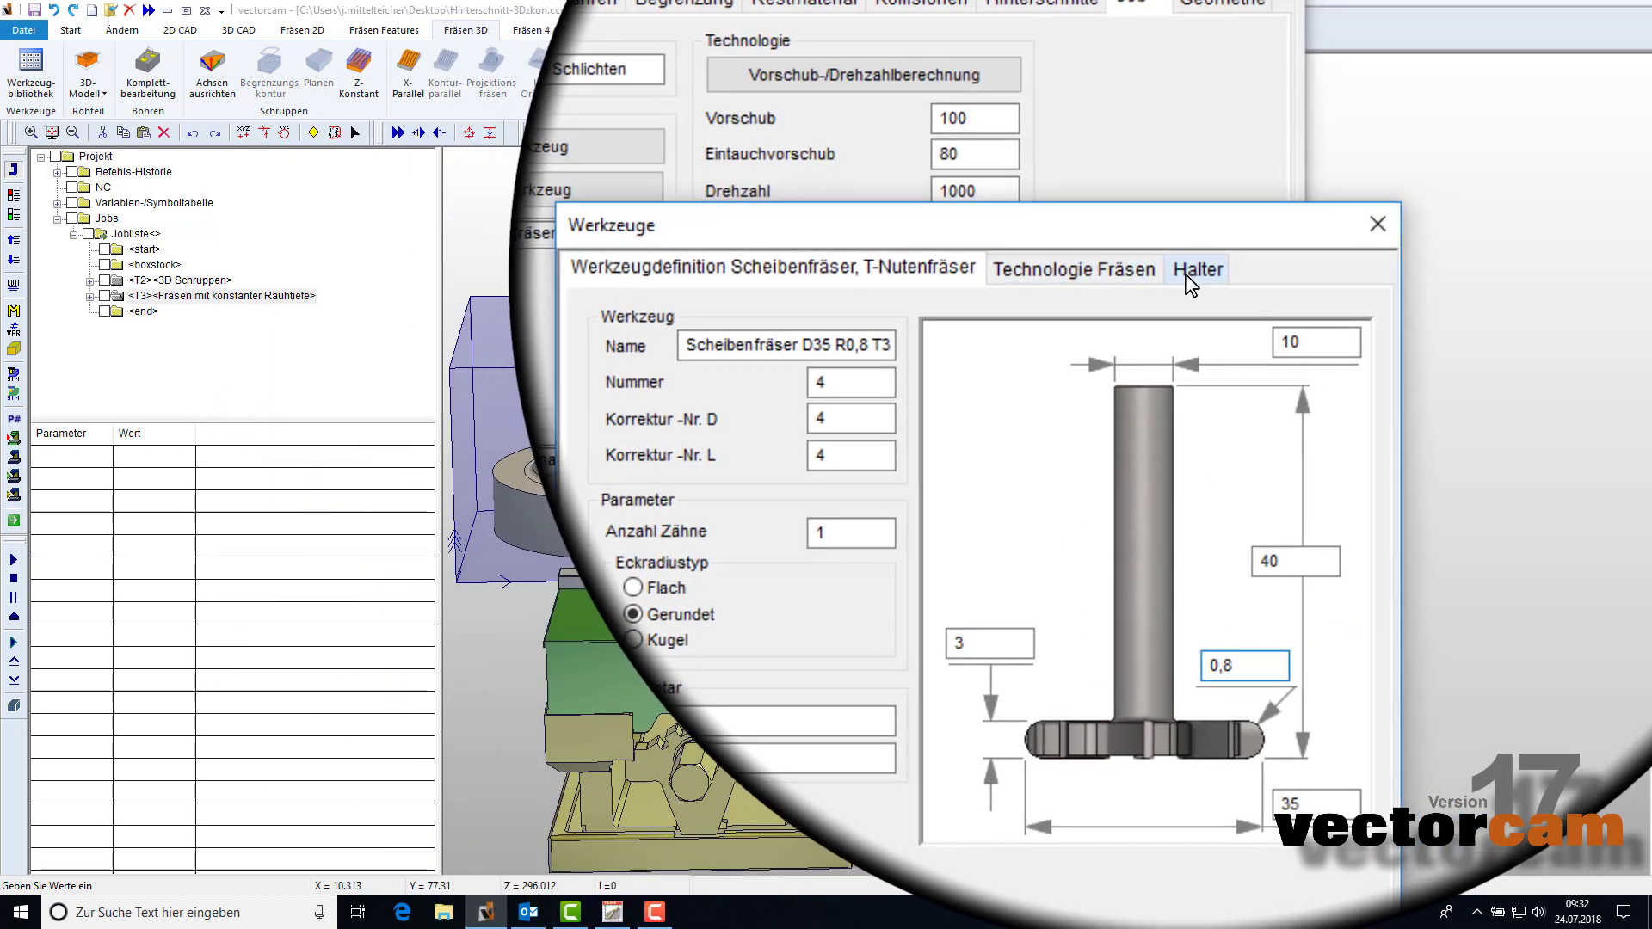
{"action": "left_click", "coordinate": [1198, 269]}
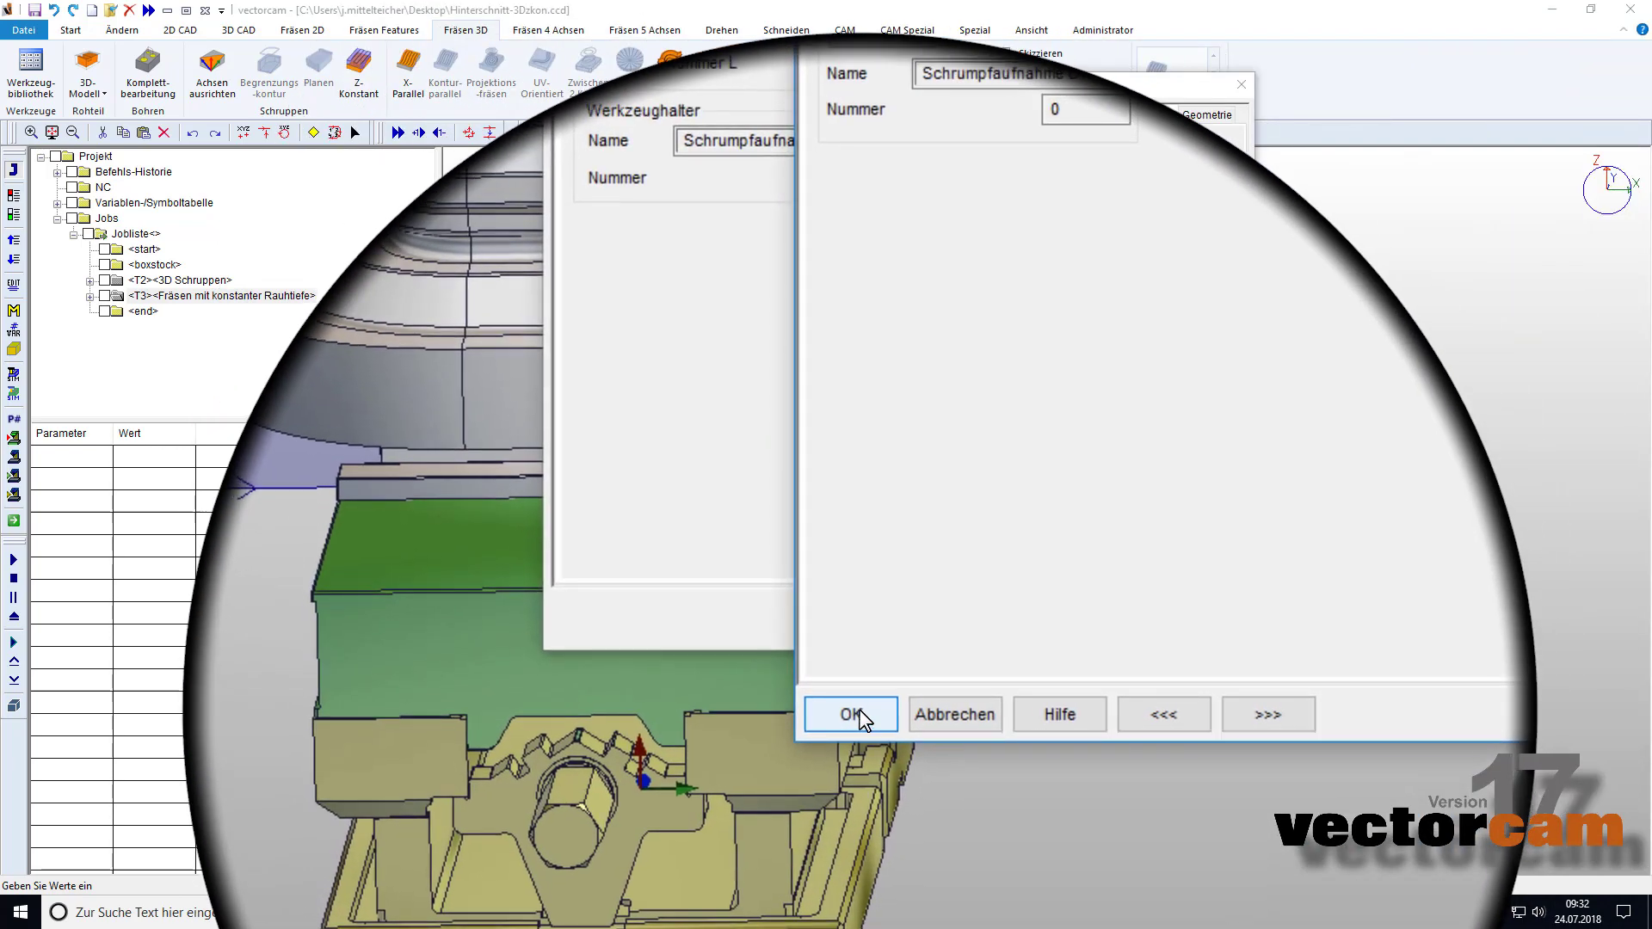
Confirm the edited cutter and set the link between Z-cuts to Kurve.
{"action": "left_click", "coordinate": [1071, 622]}
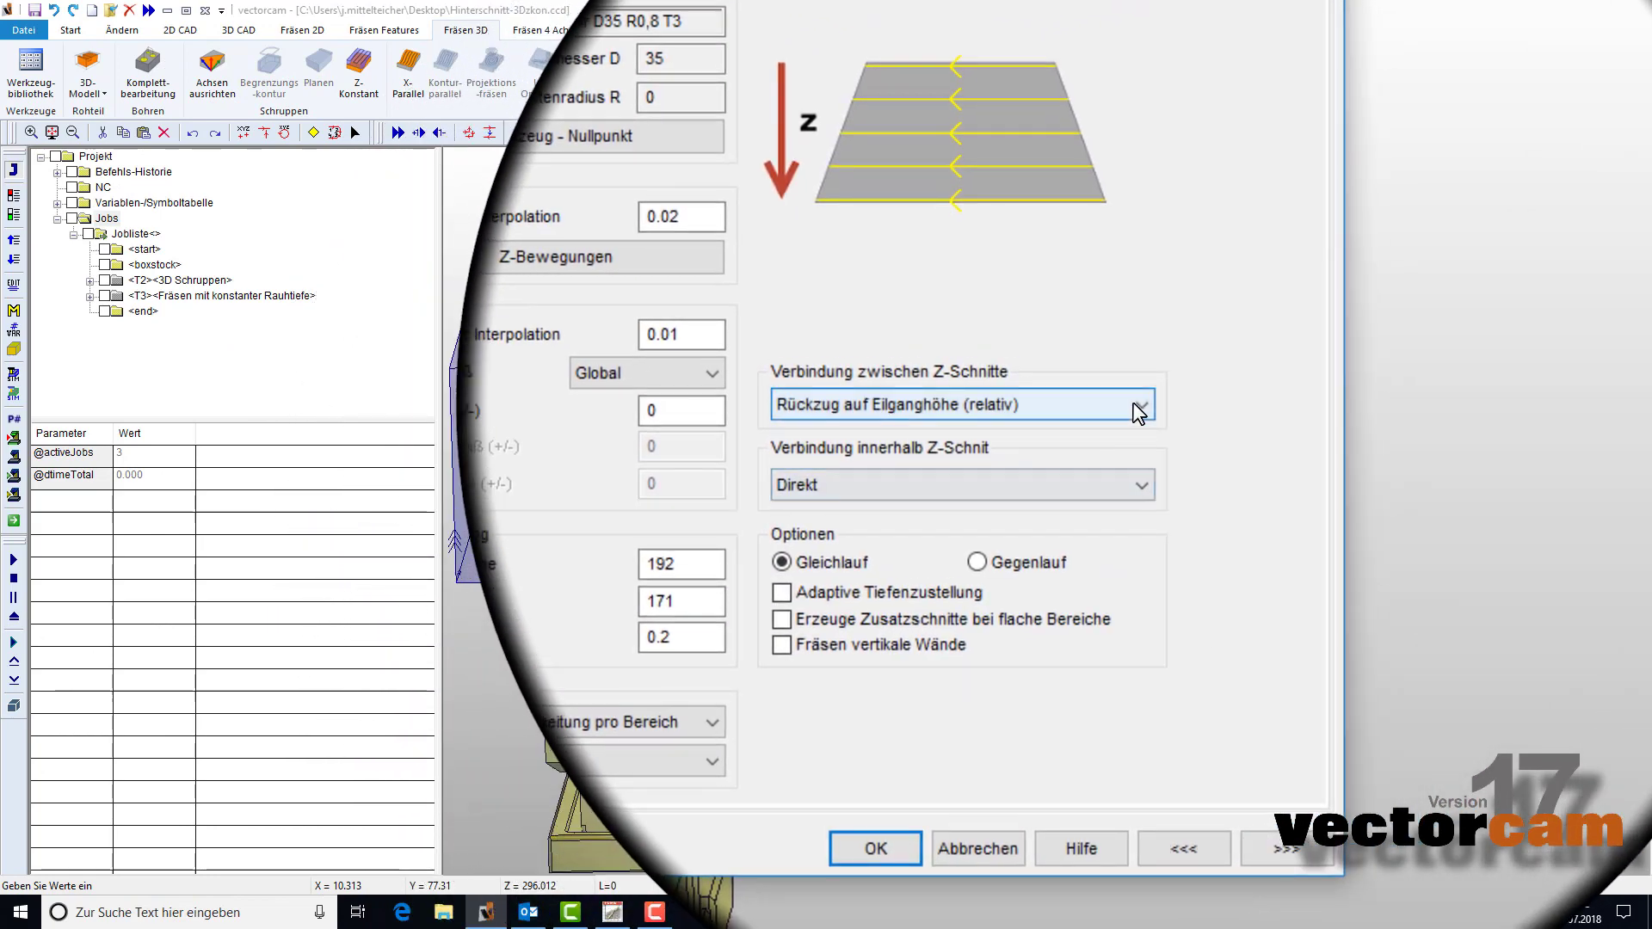
{"action": "left_click", "coordinate": [1175, 404]}
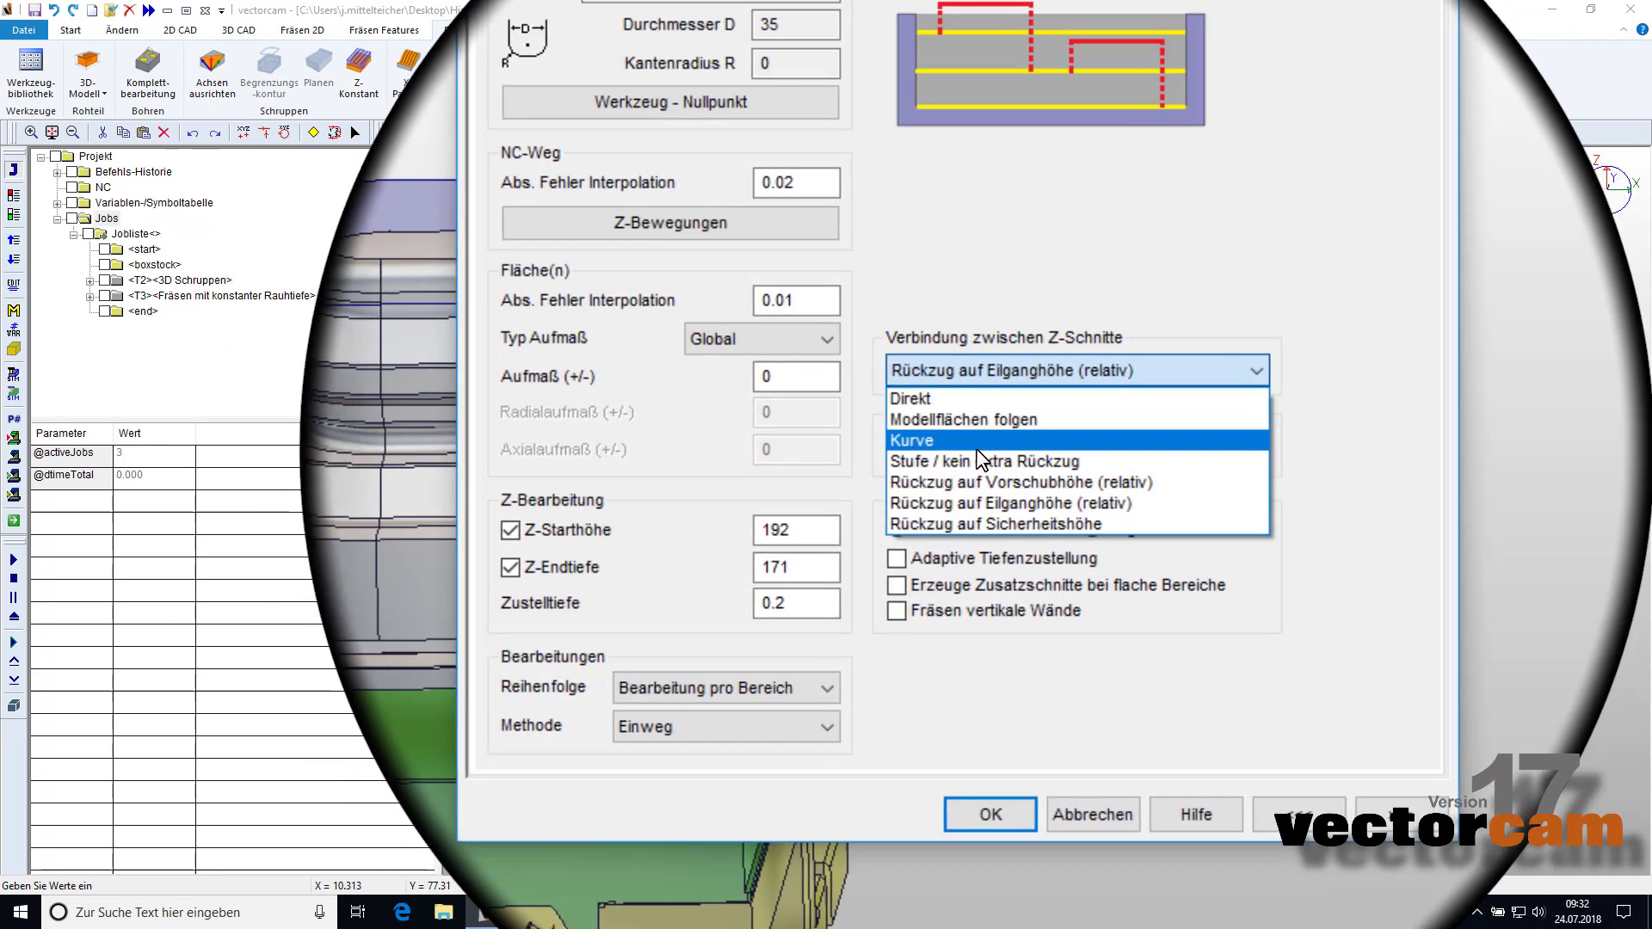
{"action": "left_click", "coordinate": [826, 474]}
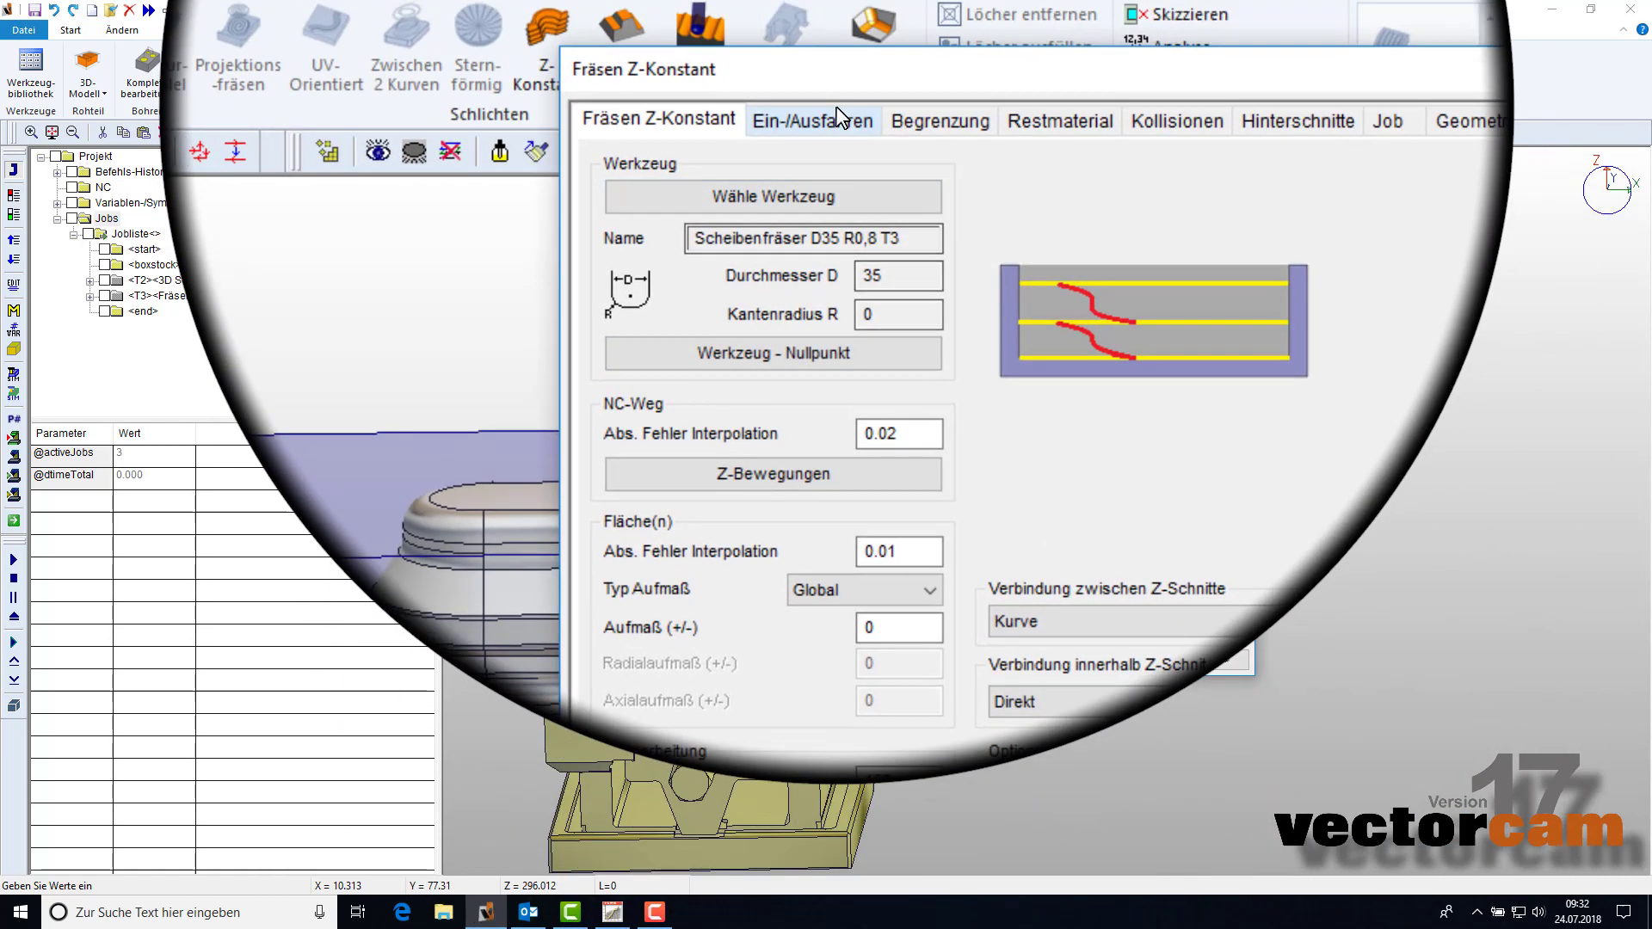
Set the Kreisbogen lead-in/out radius to 5 and review the Restmaterial and Kollisionen settings.
{"action": "left_click", "coordinate": [839, 120]}
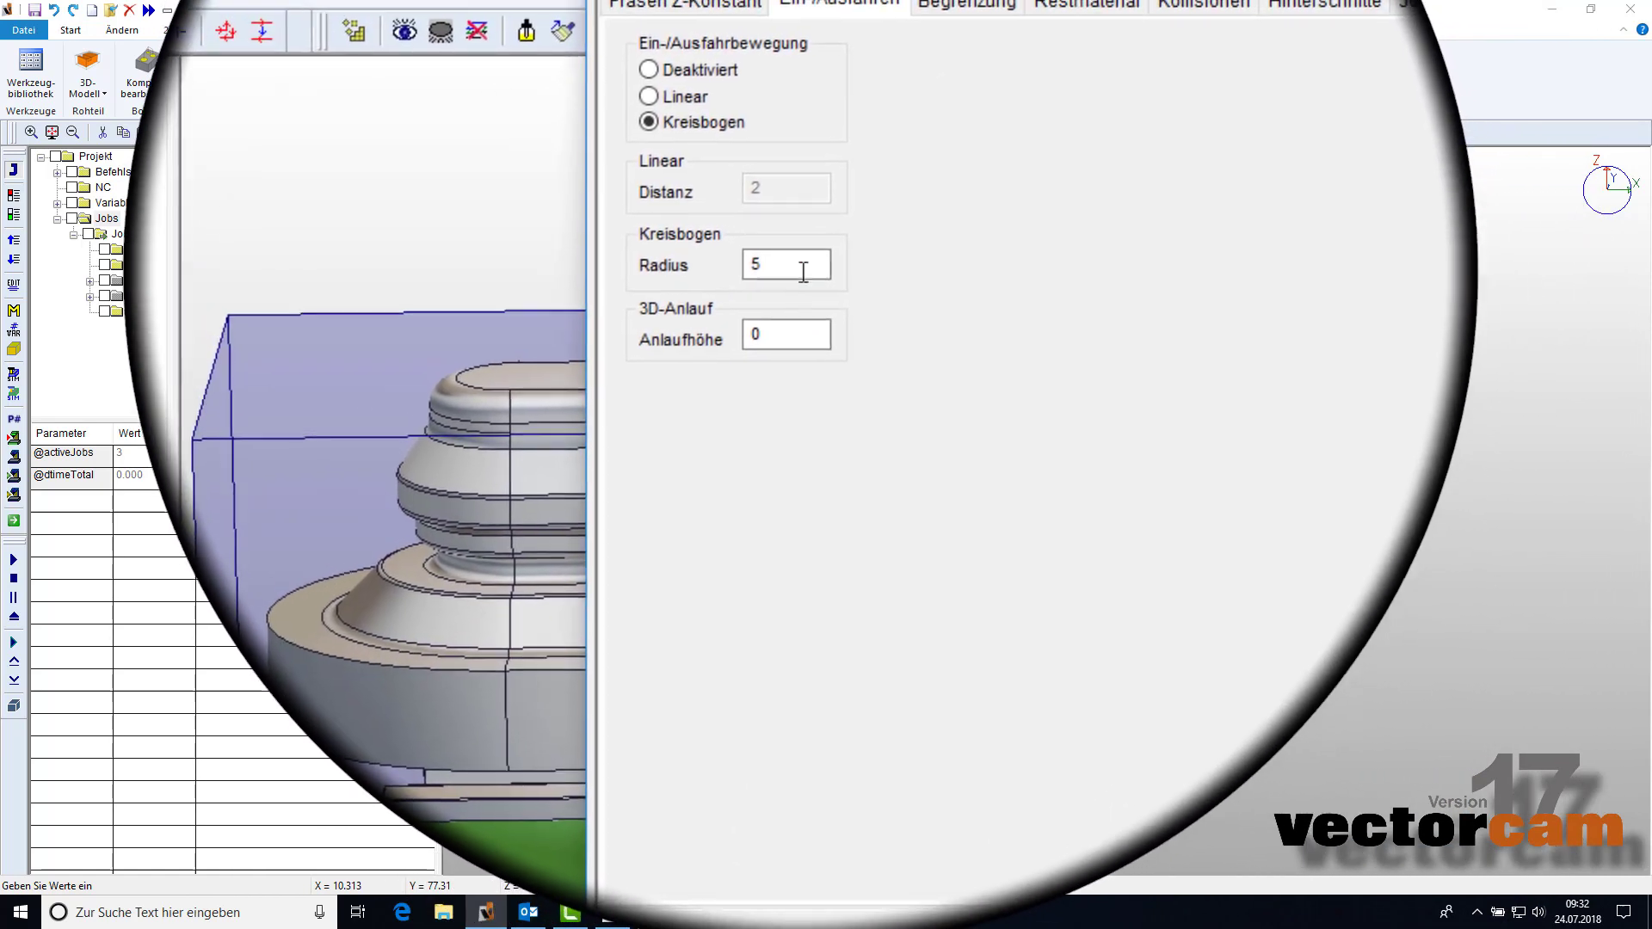
{"action": "left_click", "coordinate": [801, 270]}
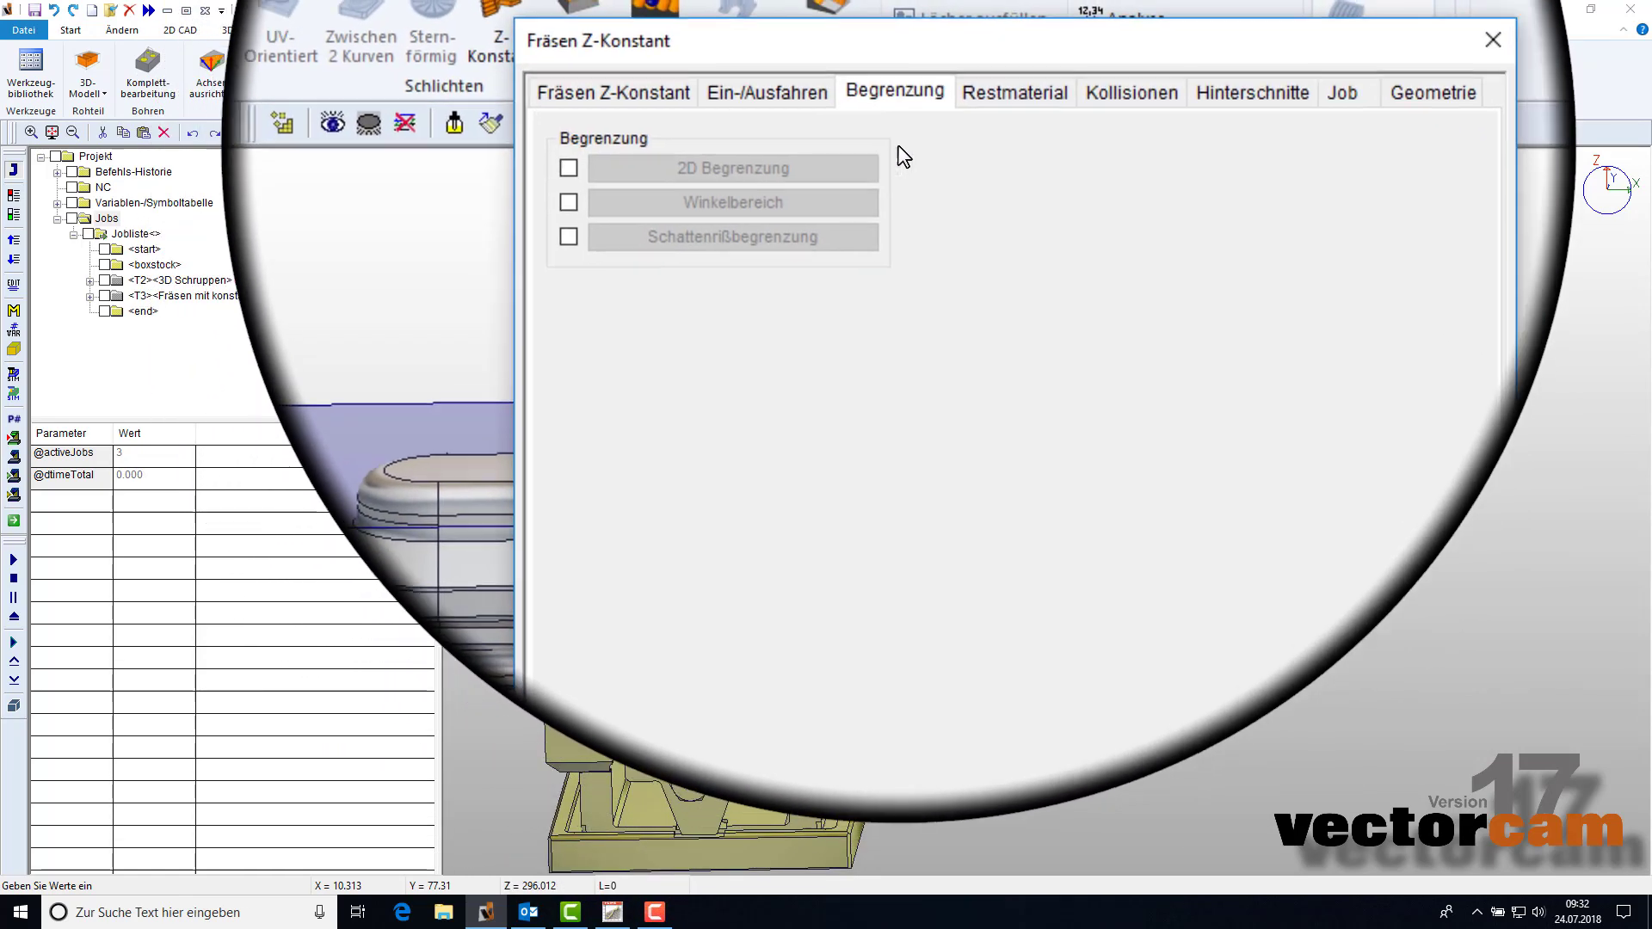
{"action": "left_click", "coordinate": [956, 122]}
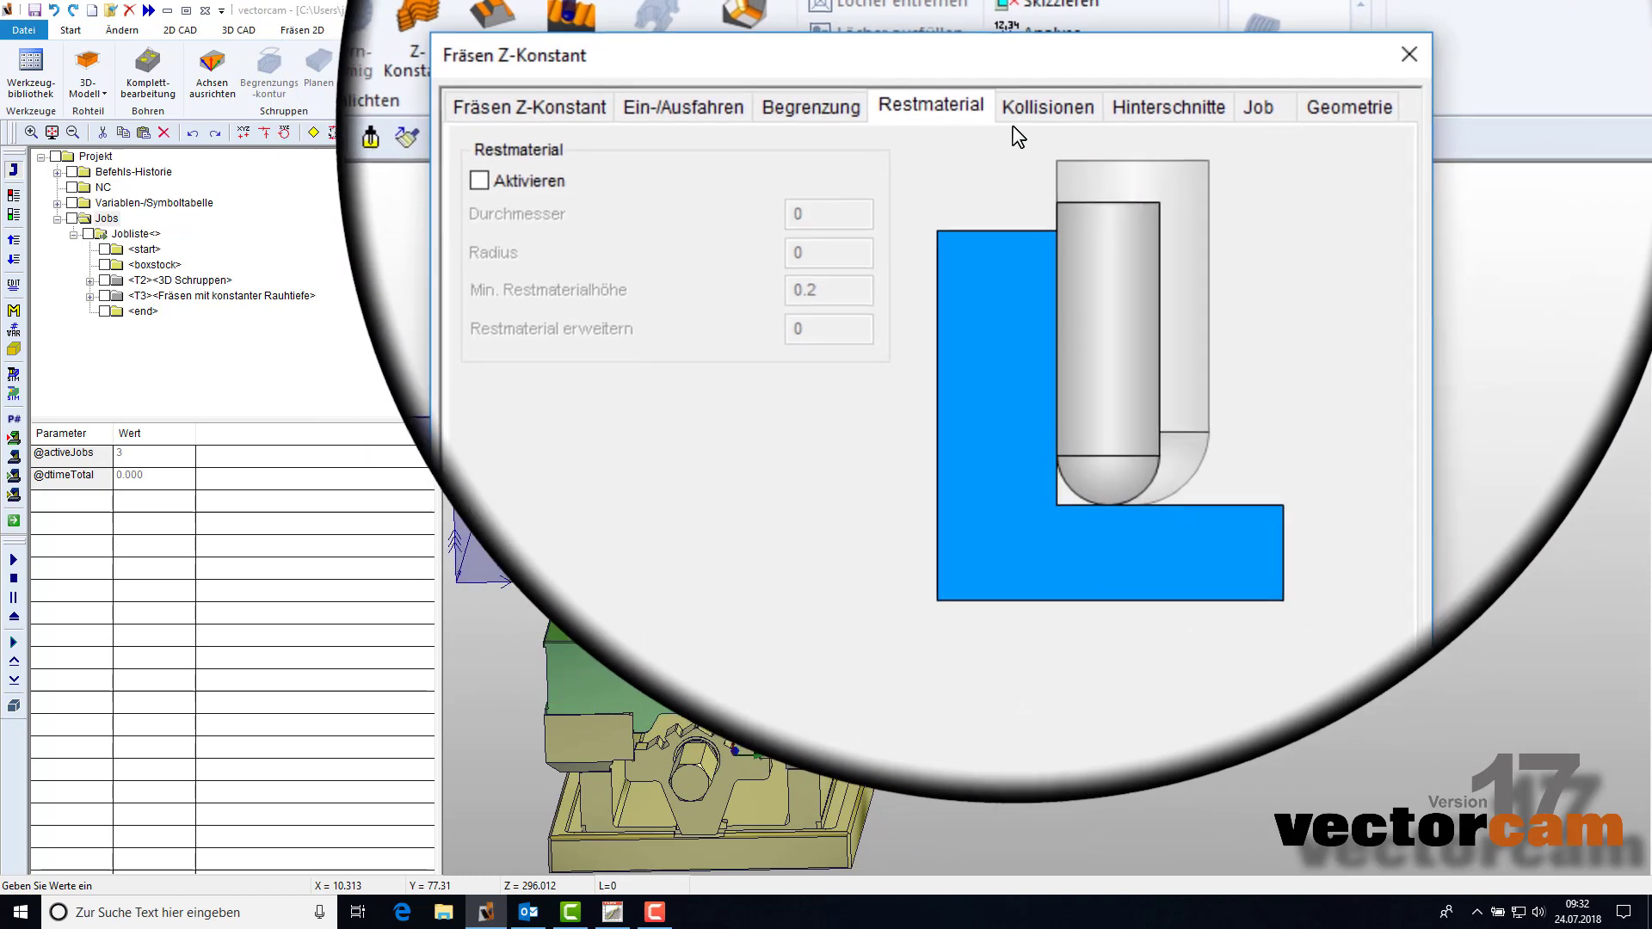
{"action": "left_click", "coordinate": [1028, 123]}
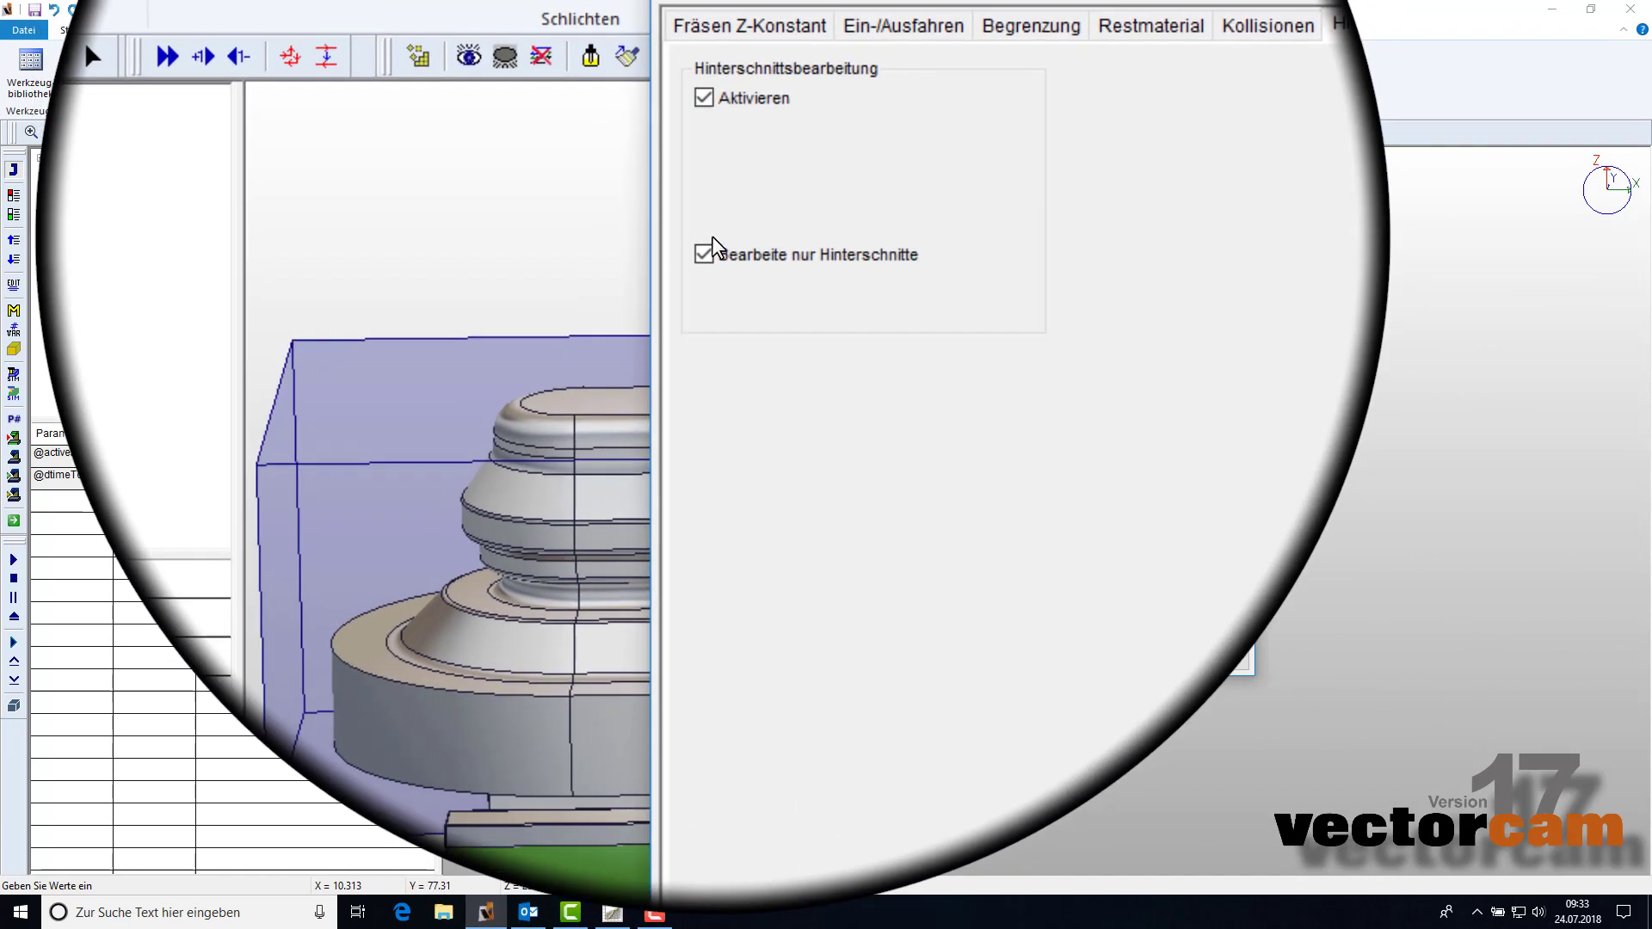
Keep Bearbeite nur Hinterschnitte ticked, then review the job's feed, speed and geometry pages.
{"action": "left_click", "coordinate": [709, 251]}
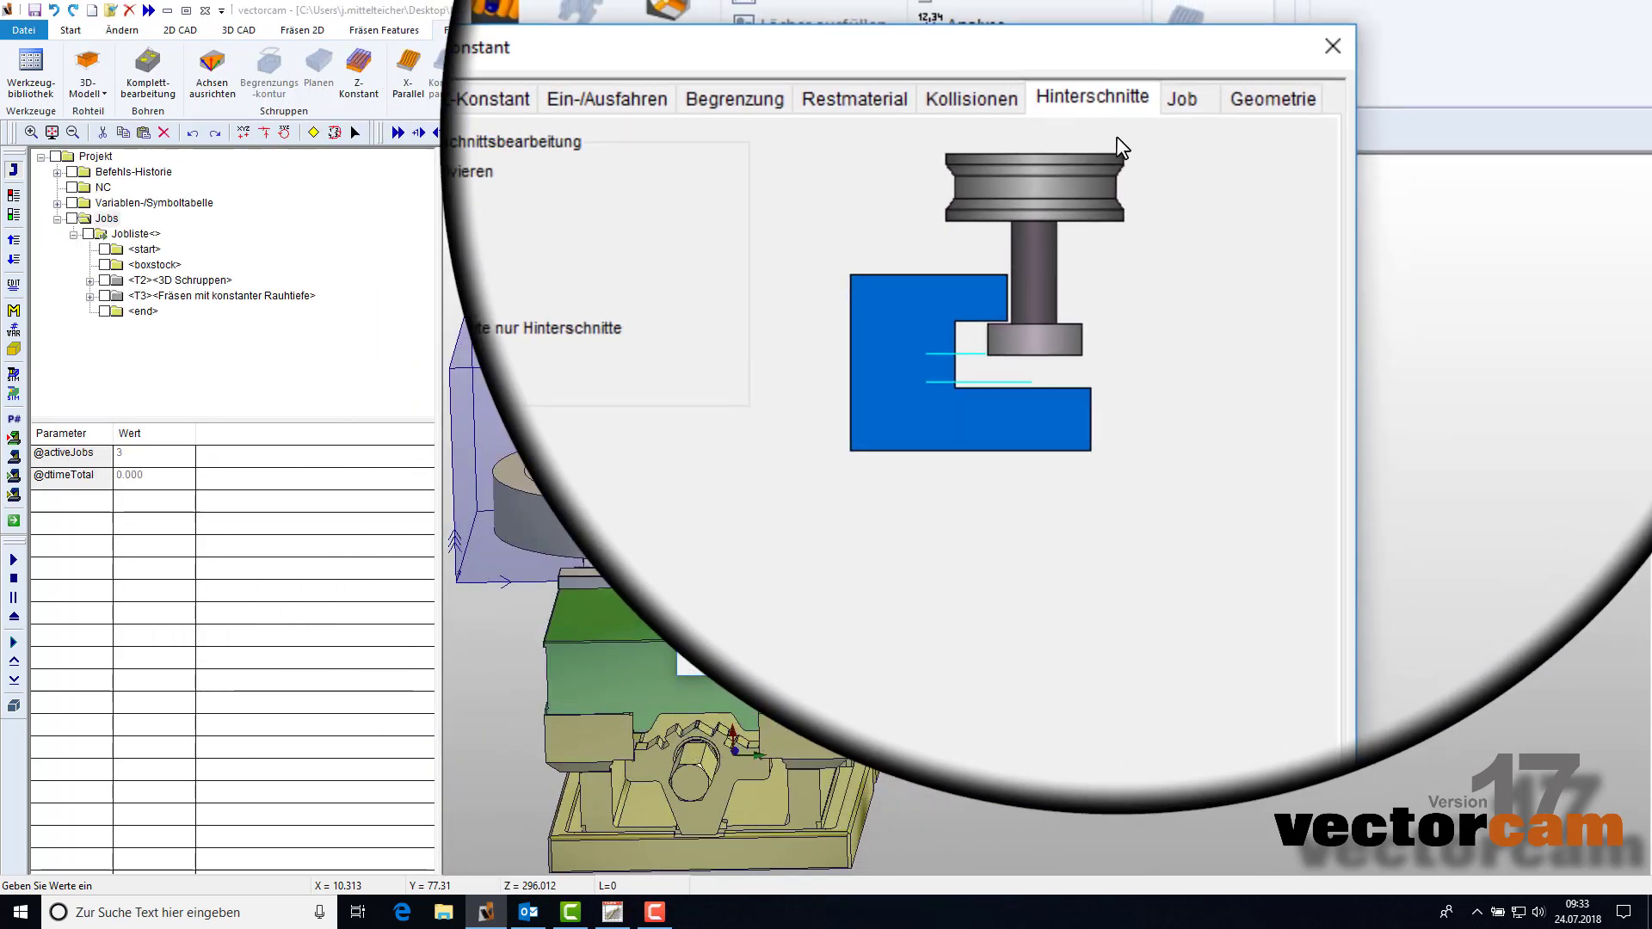
{"action": "left_click", "coordinate": [1123, 115]}
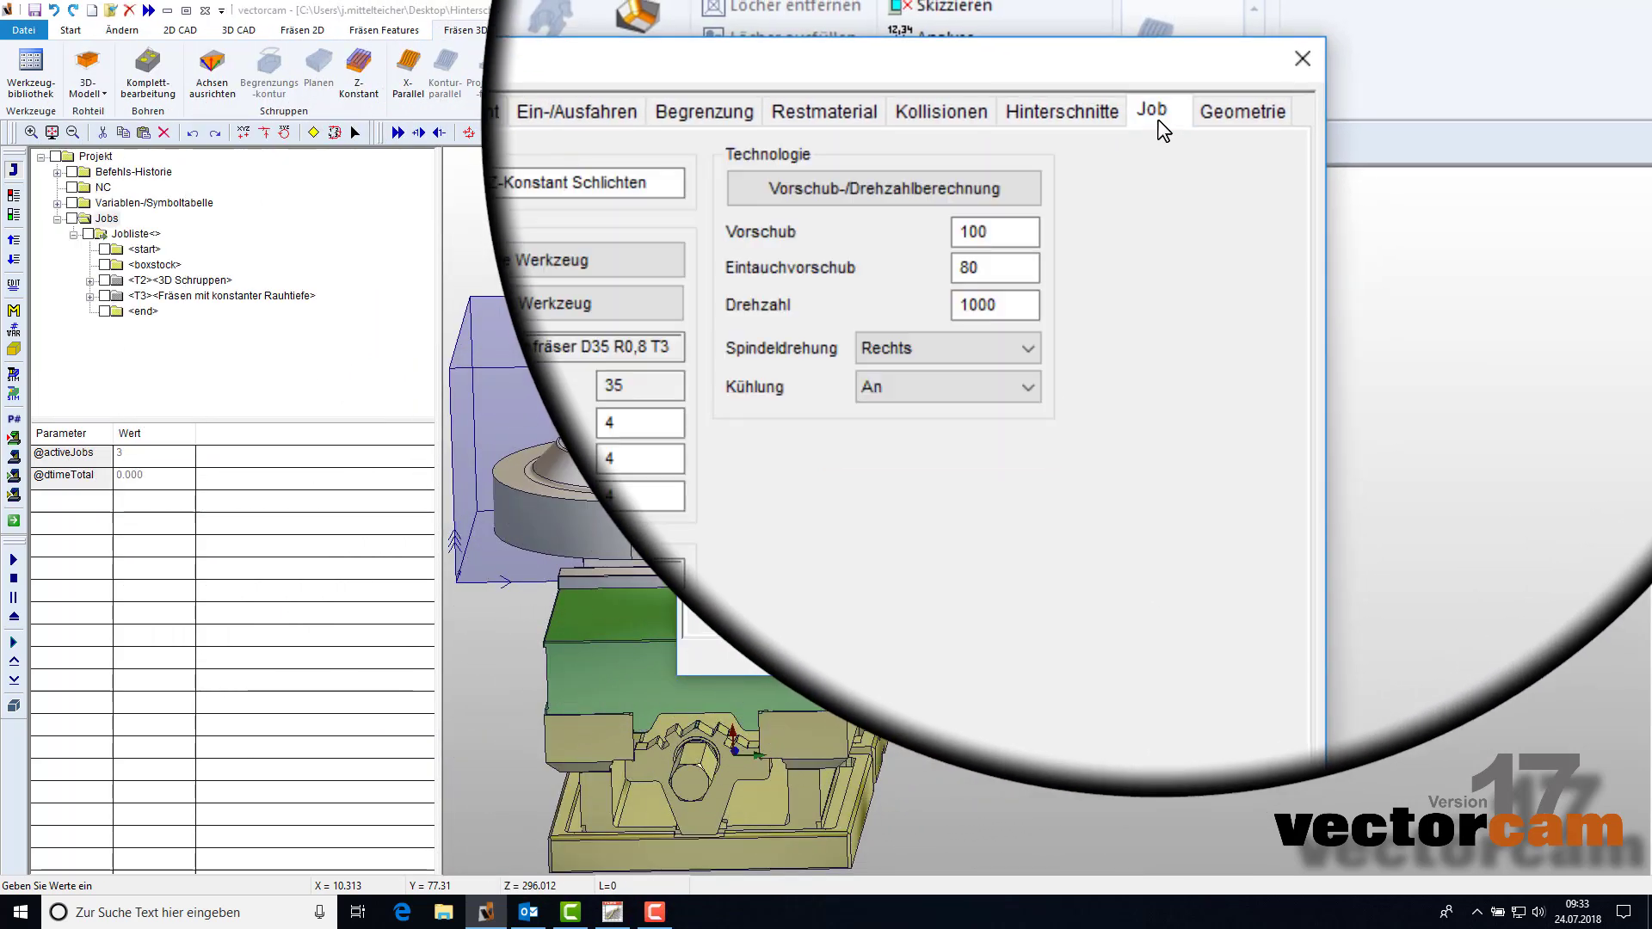
{"action": "left_click", "coordinate": [1200, 120]}
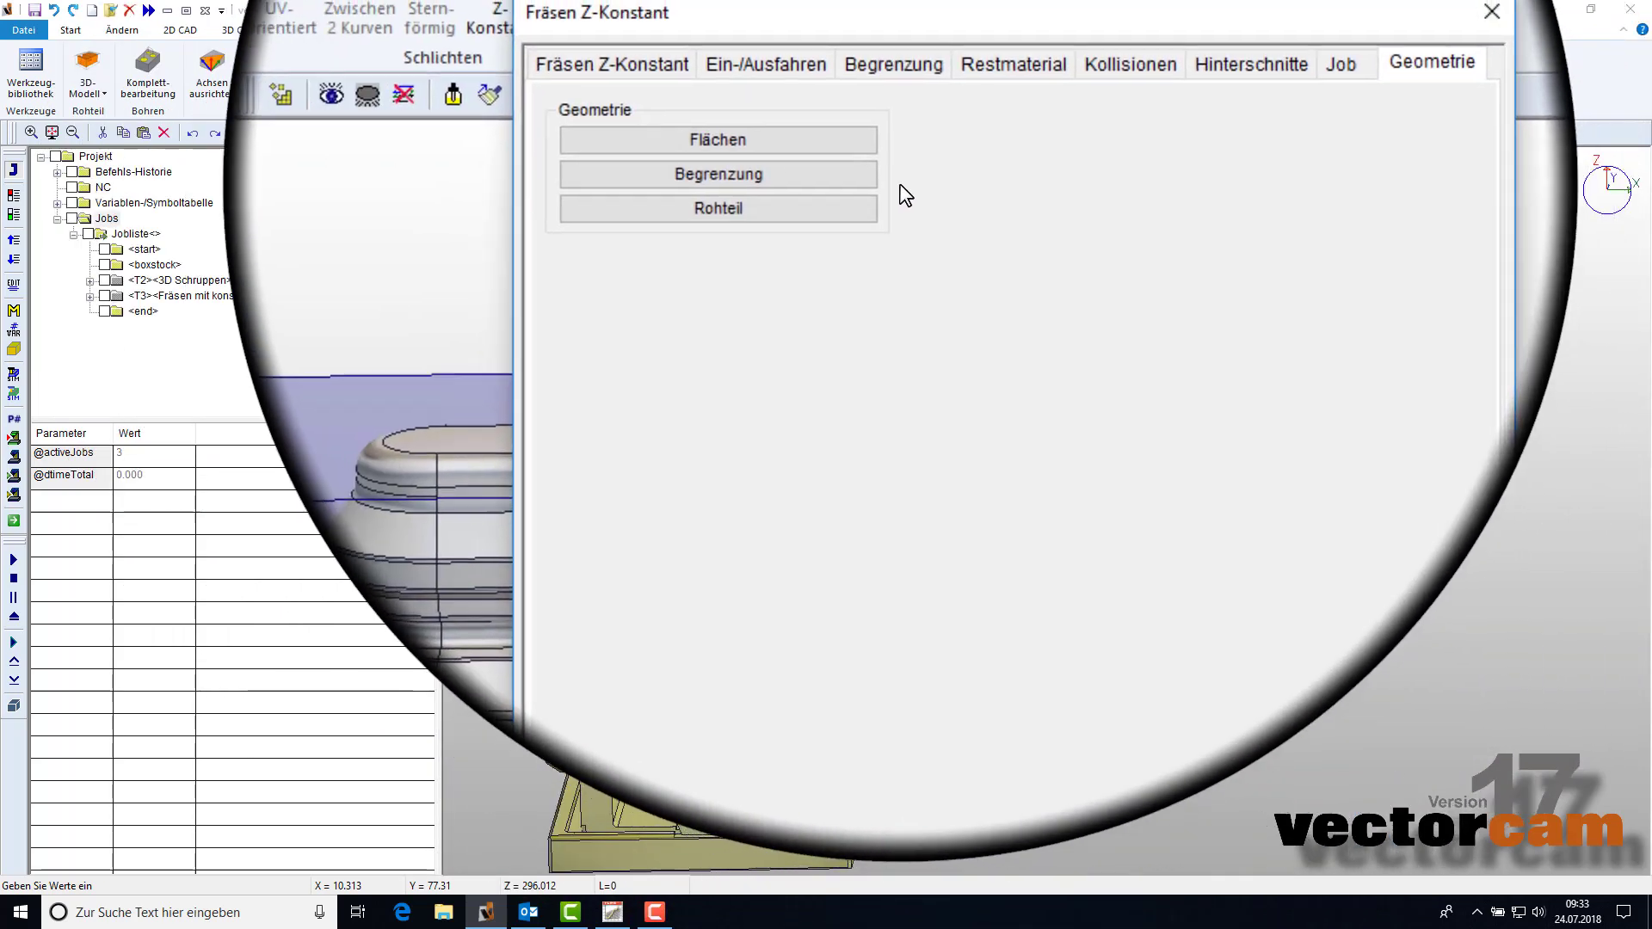
Pick the part's surfaces as Flächen geometry and calculate the T4 3D Z-Konstant Schlichten job.
{"action": "left_click", "coordinate": [863, 168]}
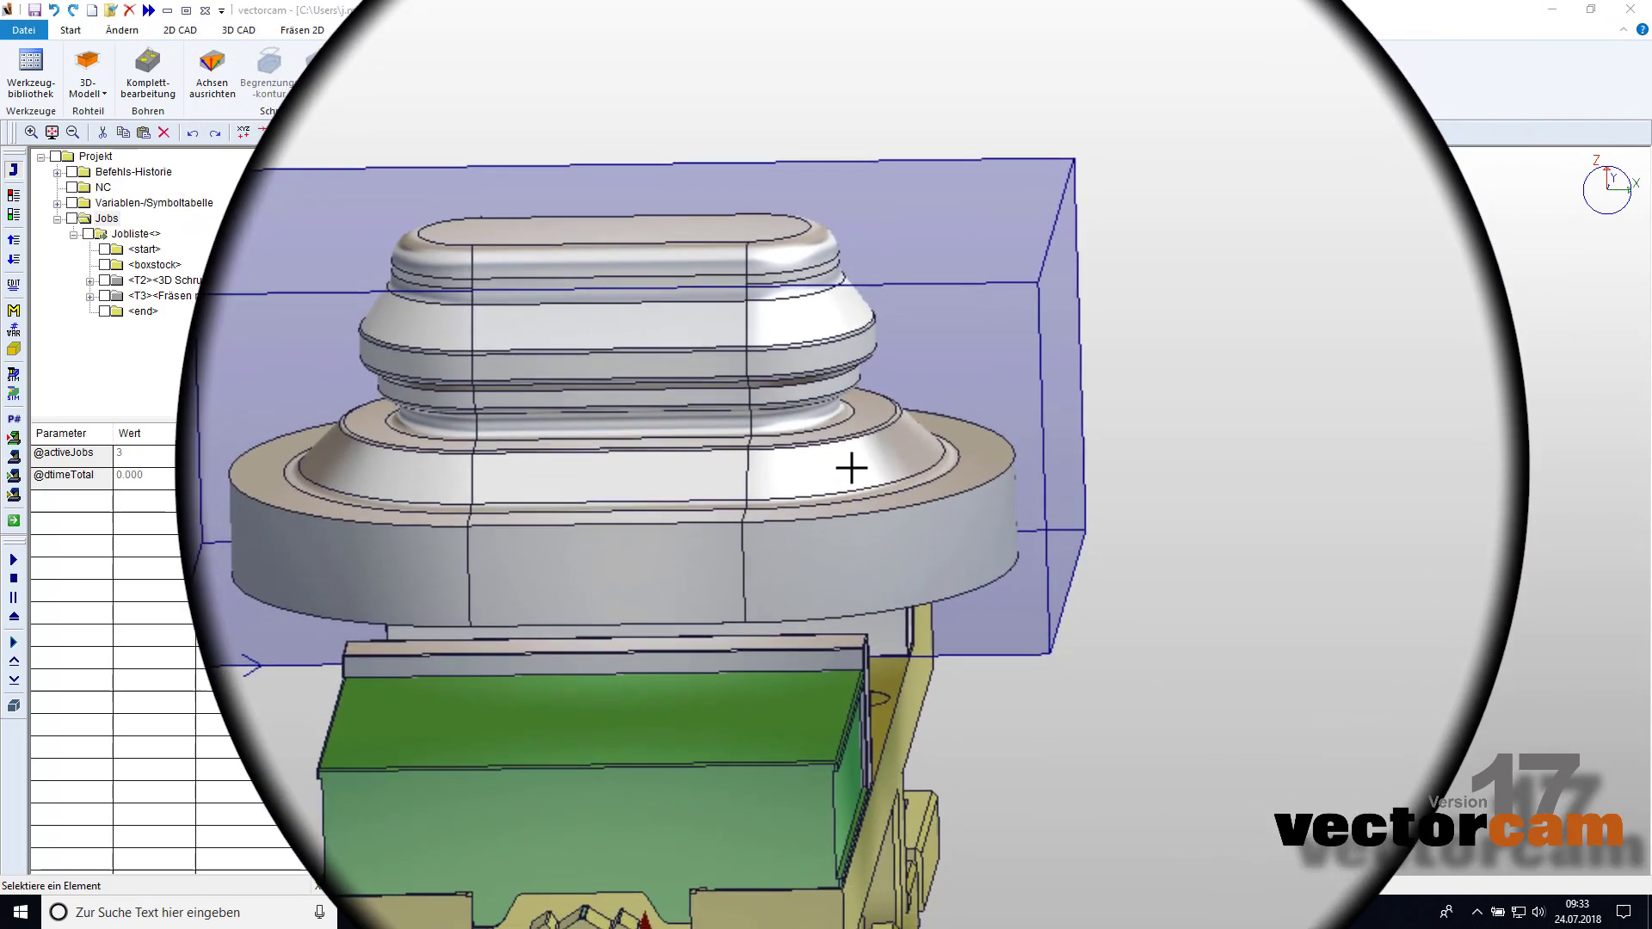
{"action": "left_click", "coordinate": [851, 468]}
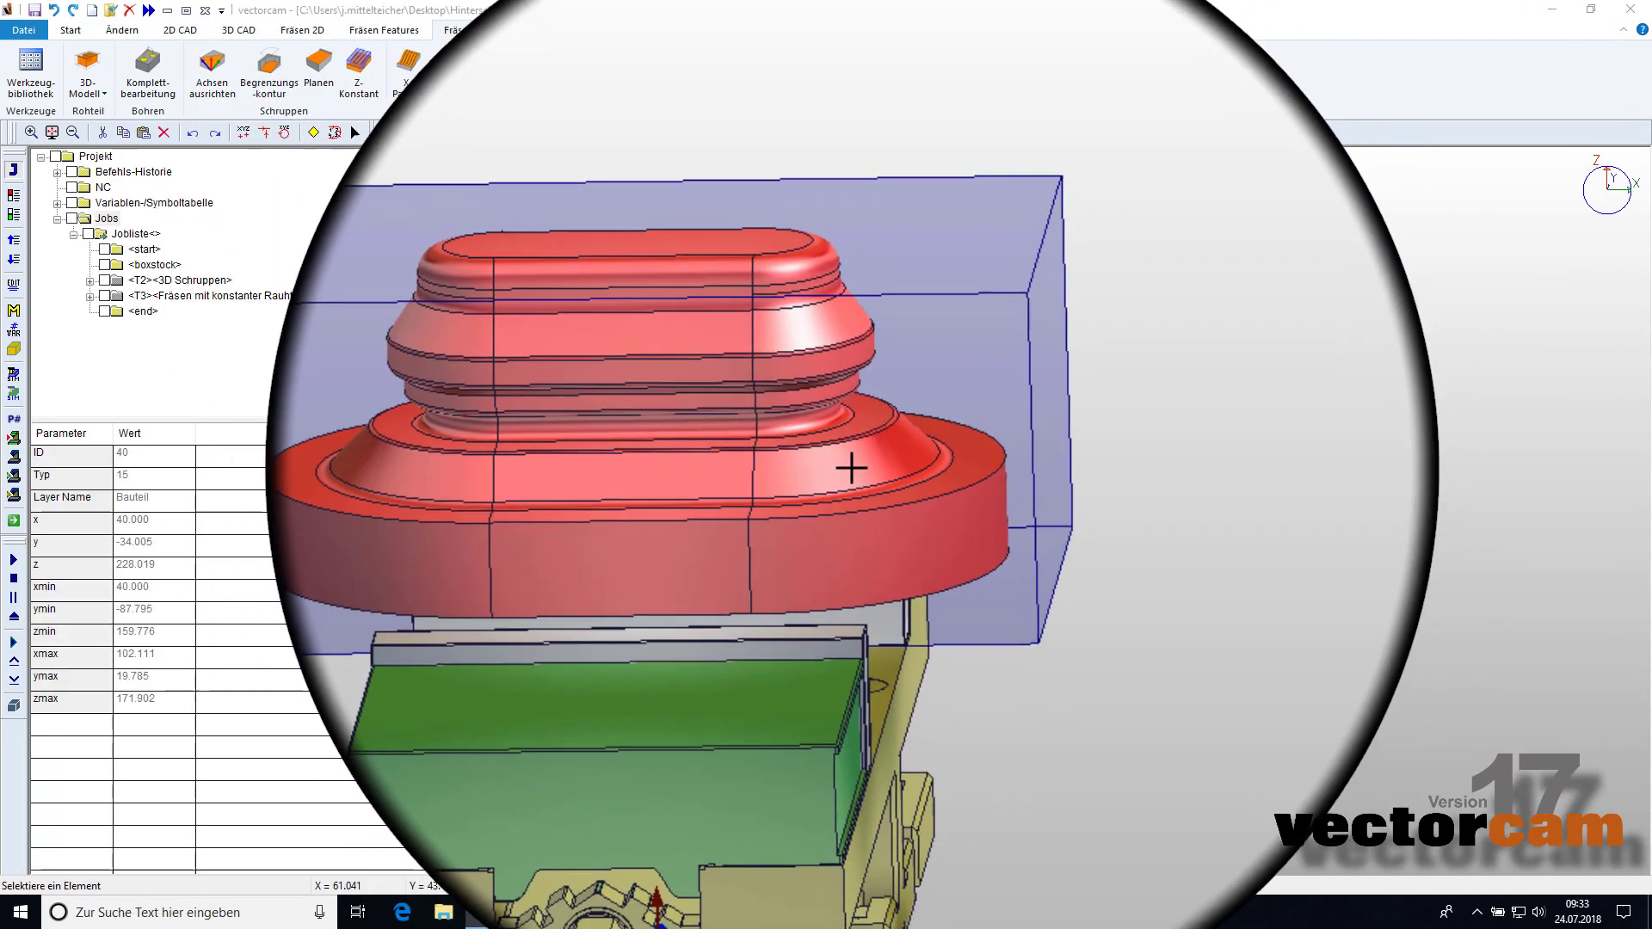
{"action": "right_click", "coordinate": [851, 468]}
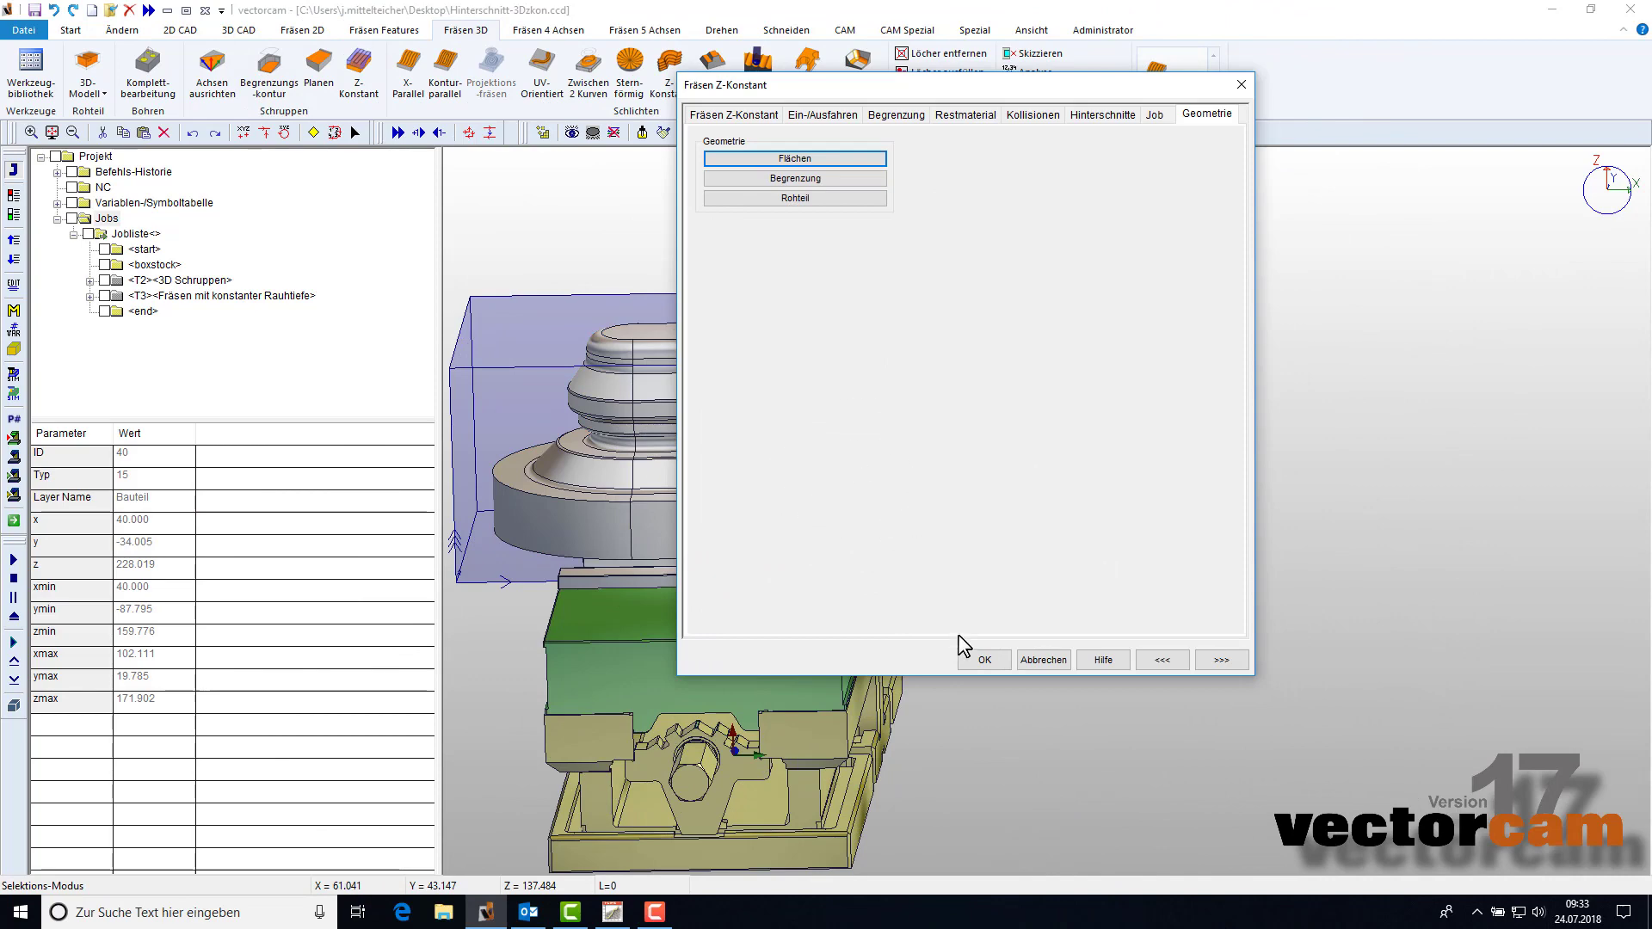
{"action": "left_click", "coordinate": [983, 661]}
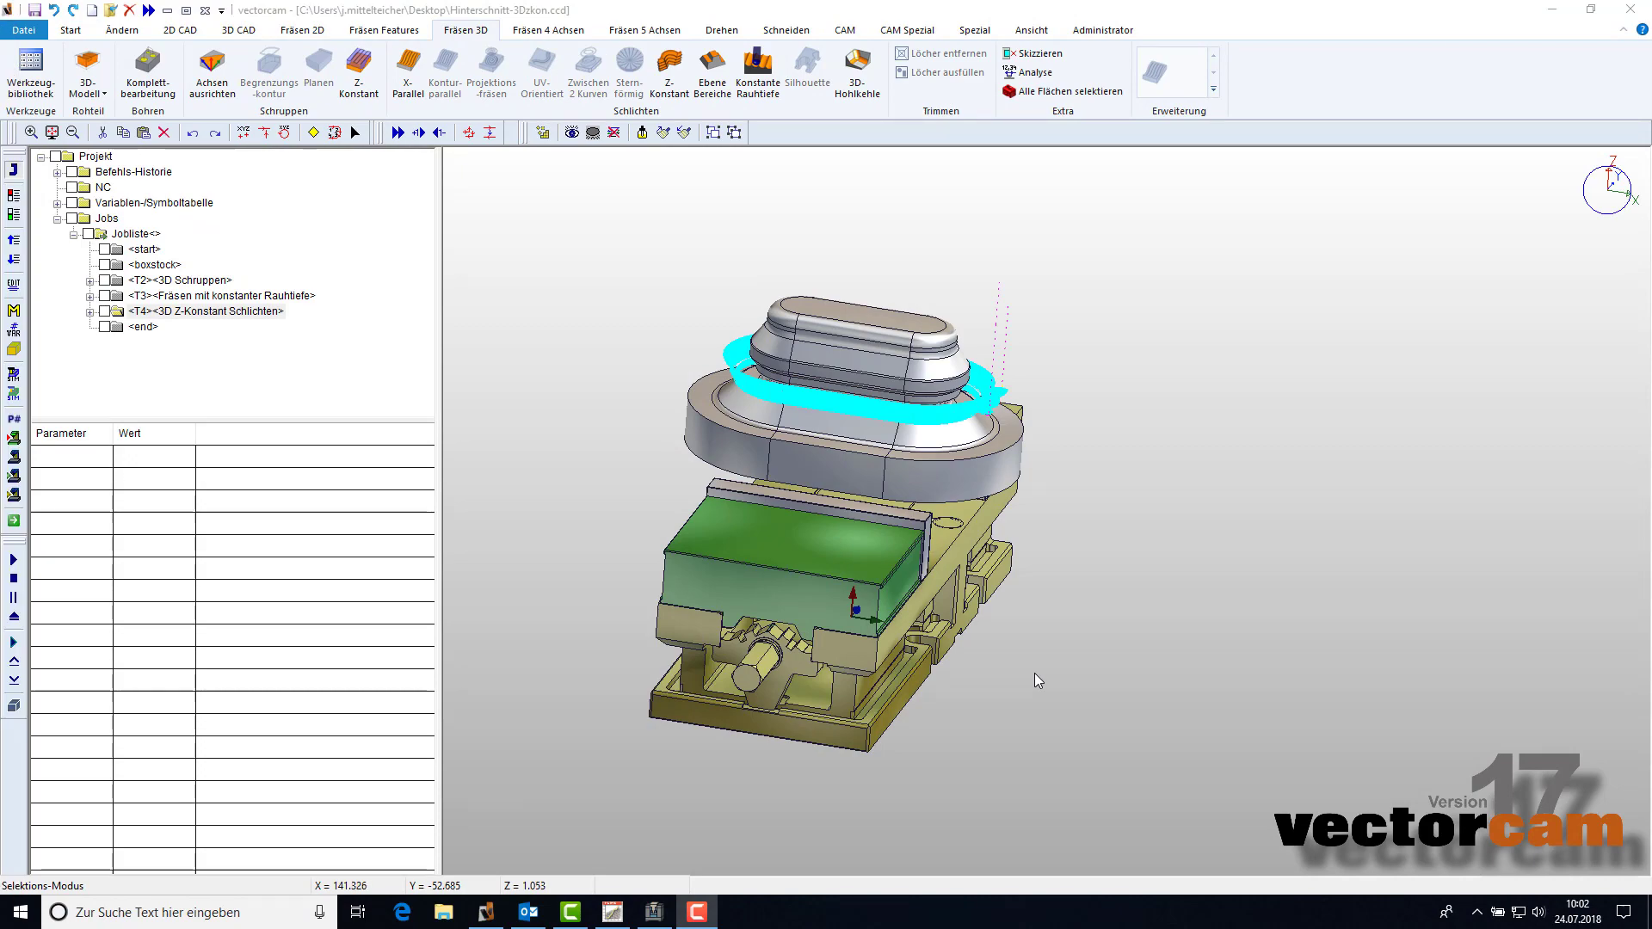
Orbit around the cyan undercut toolpath and select it to inspect its data.
{"action": "scroll", "coordinate": [1033, 357], "scroll_direction": "up", "scroll_amount": 2}
{"action": "scroll", "coordinate": [1002, 329], "scroll_direction": "up", "scroll_amount": 5}
{"action": "mouse_move", "coordinate": [1002, 330]}
{"action": "middle_mouse_down"}
{"action": "mouse_move", "coordinate": [841, 435]}
{"action": "mouse_move", "coordinate": [911, 314]}
{"action": "mouse_move", "coordinate": [905, 392]}
{"action": "middle_mouse_up"}
{"action": "scroll", "coordinate": [977, 441], "scroll_direction": "up", "scroll_amount": 3}
{"action": "middle_click_drag", "start_coordinate": [977, 442], "coordinate": [958, 509]}
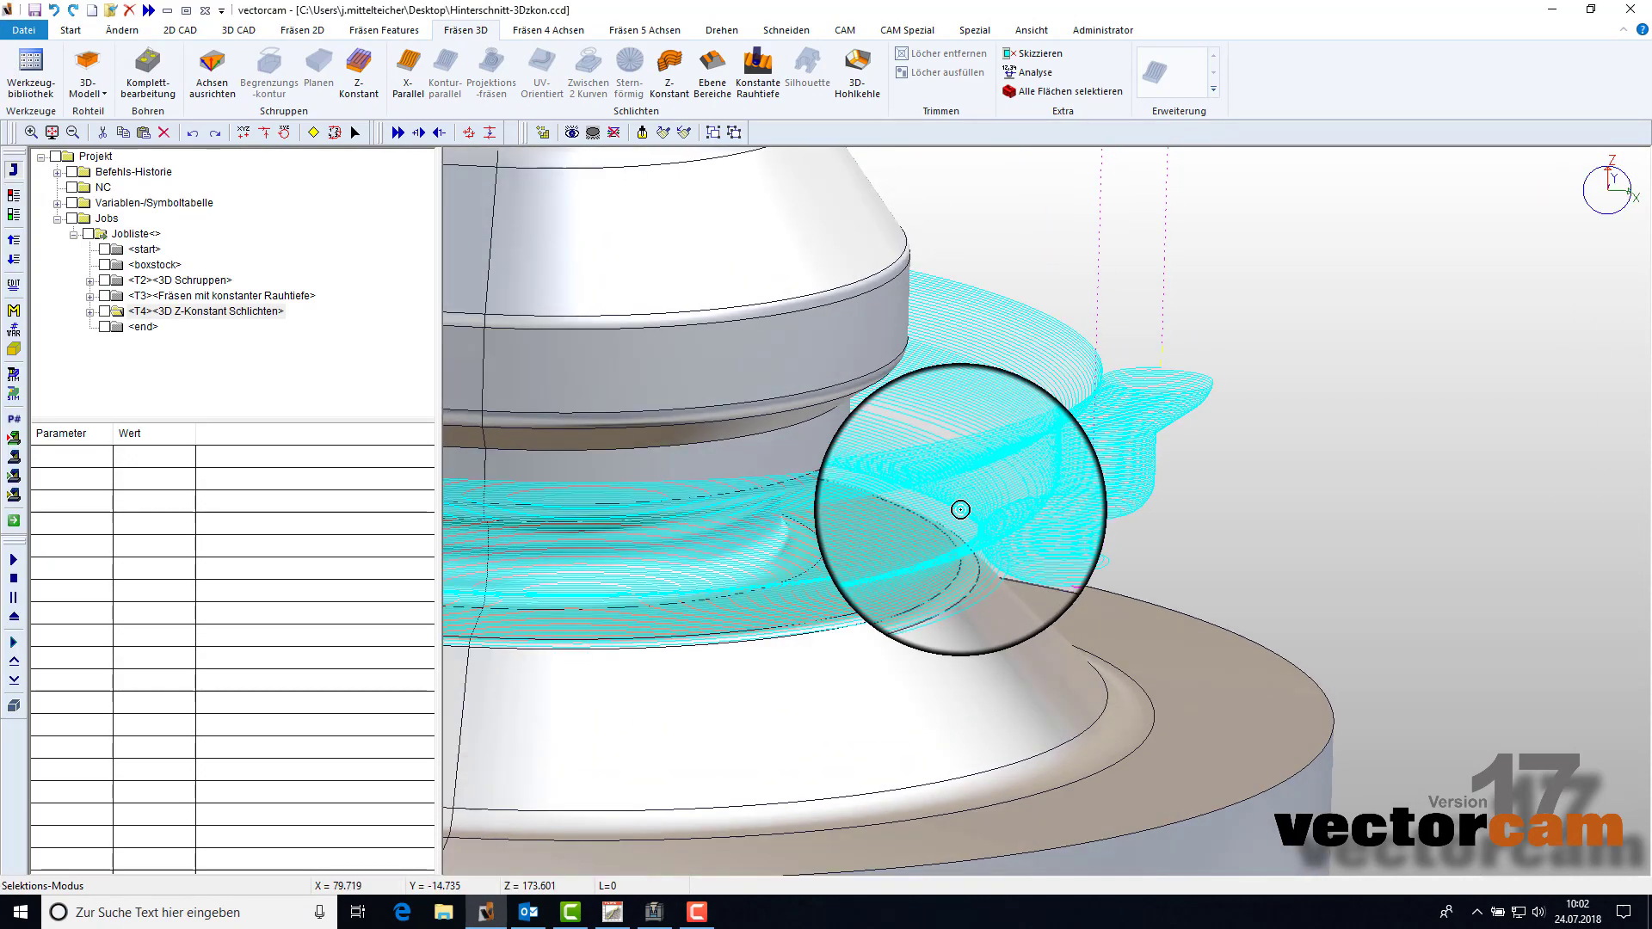
{"action": "scroll", "coordinate": [1092, 416], "scroll_direction": "up", "scroll_amount": 2}
{"action": "mouse_move", "coordinate": [1098, 401]}
{"action": "middle_mouse_down"}
{"action": "mouse_move", "coordinate": [1135, 357]}
{"action": "mouse_move", "coordinate": [1096, 361]}
{"action": "mouse_move", "coordinate": [1165, 373]}
{"action": "mouse_move", "coordinate": [1194, 419]}
{"action": "mouse_move", "coordinate": [1215, 344]}
{"action": "middle_mouse_up"}
{"action": "left_click", "coordinate": [1165, 373]}
View the toolpath with the tool, then send all jobs from <end> to Externe Simulation.
{"action": "scroll", "coordinate": [1215, 344], "scroll_direction": "up", "scroll_amount": 3}
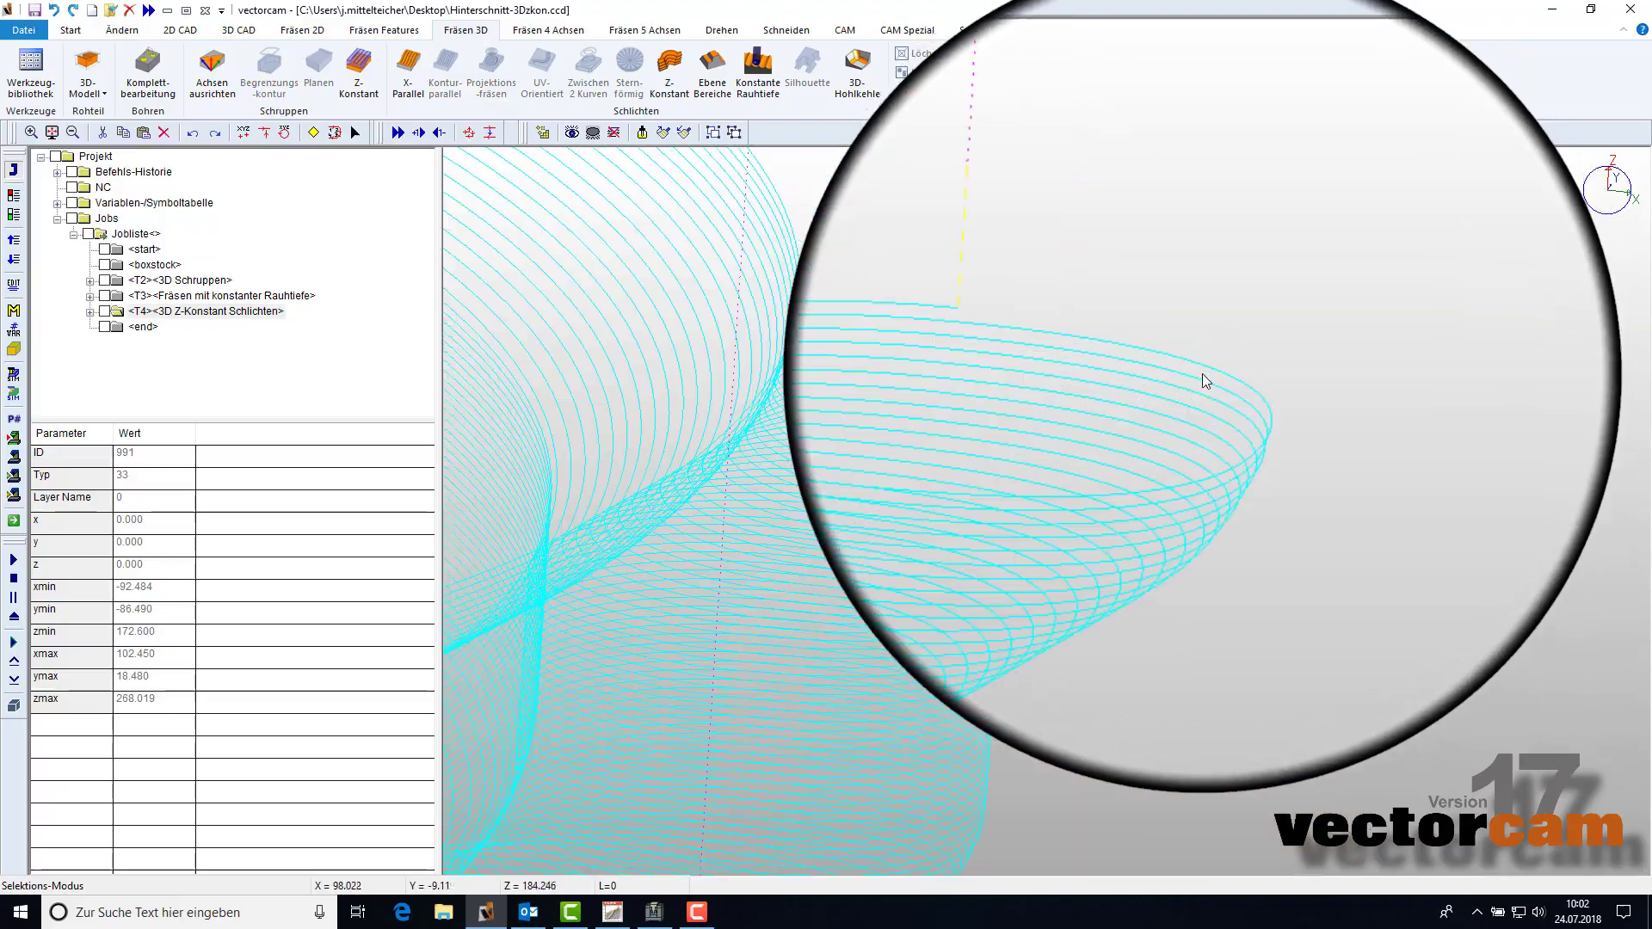
{"action": "scroll", "coordinate": [838, 354], "scroll_direction": "up", "scroll_amount": 2}
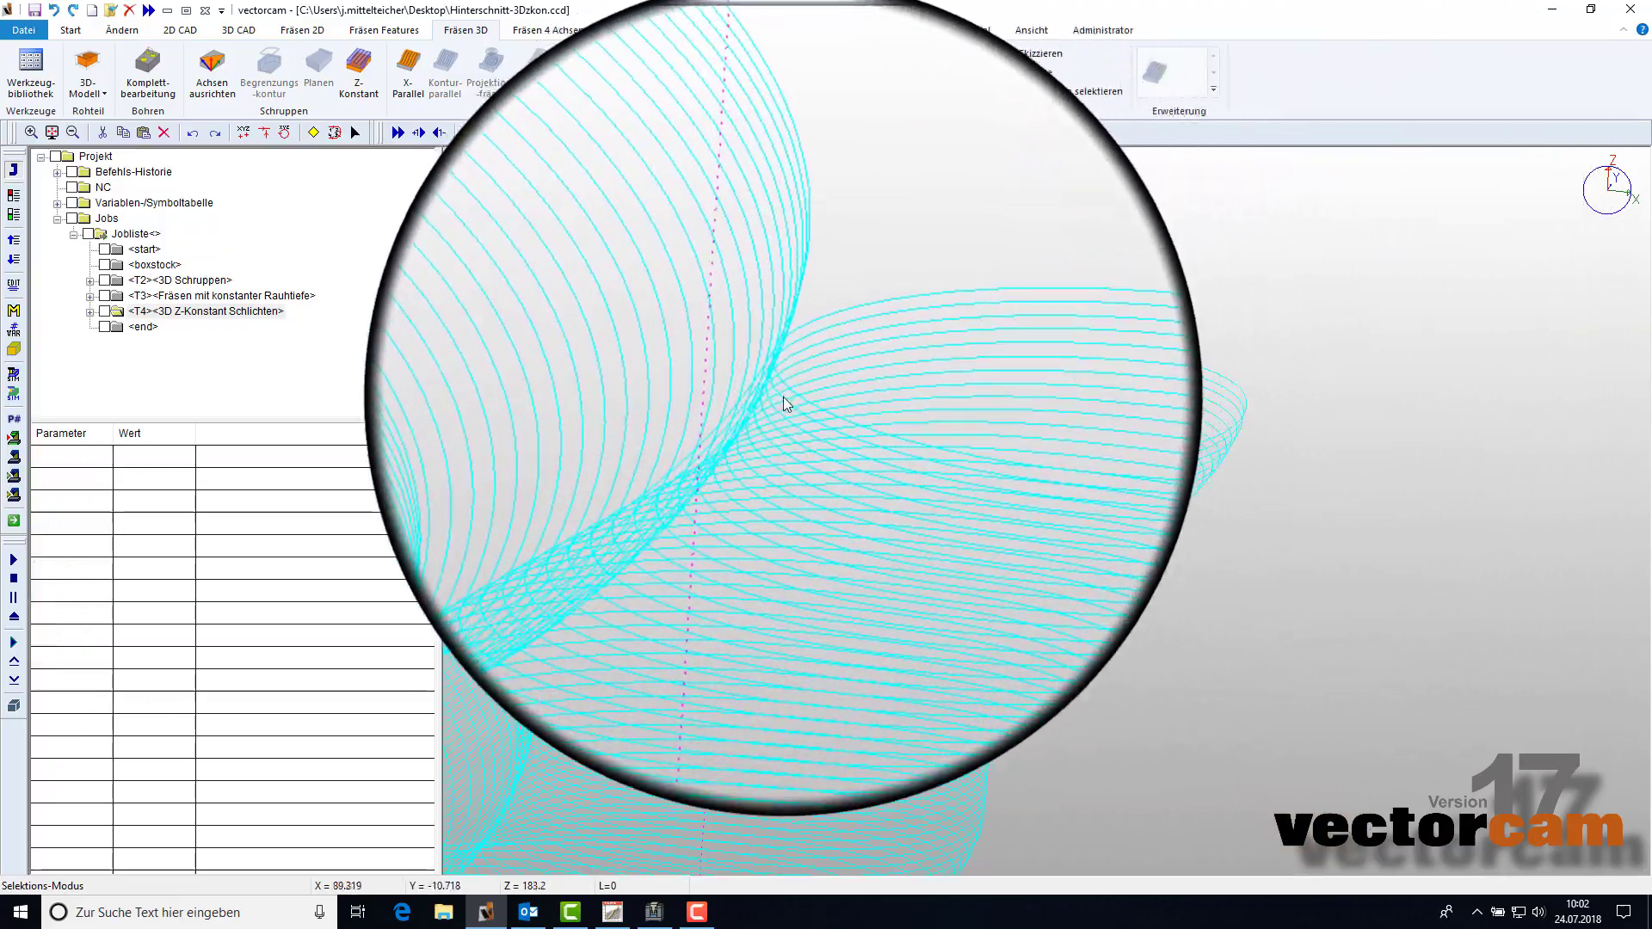
{"action": "scroll", "coordinate": [1066, 487], "scroll_direction": "down", "scroll_amount": 3}
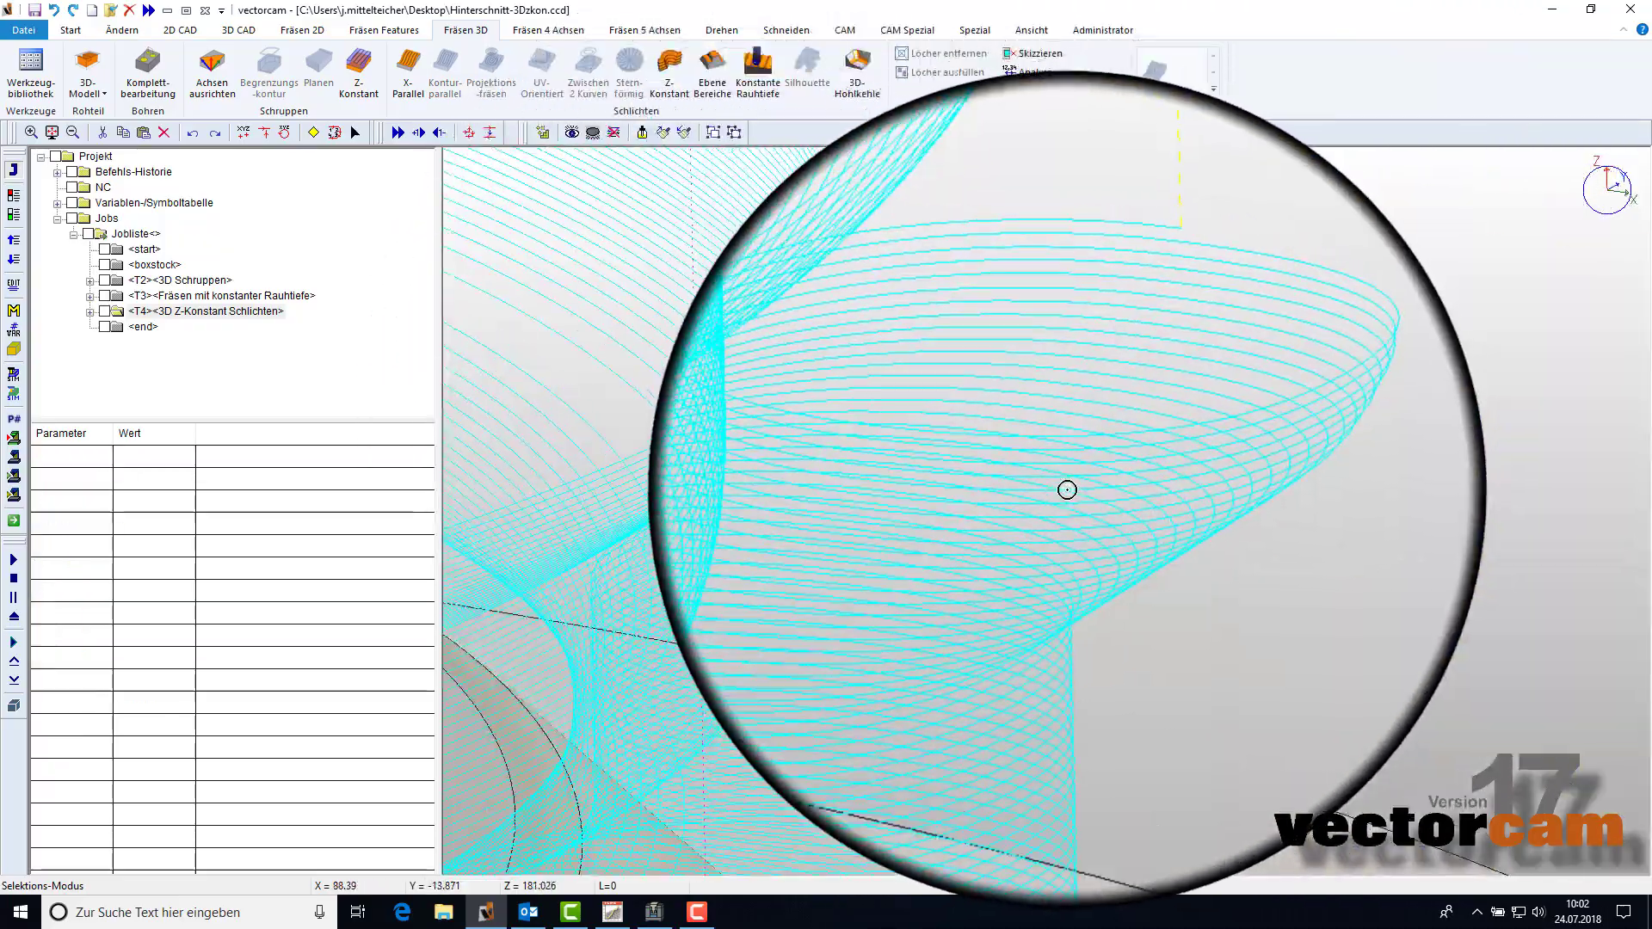
{"action": "mouse_move", "coordinate": [1066, 487]}
{"action": "middle_mouse_down"}
{"action": "mouse_move", "coordinate": [1158, 461]}
{"action": "mouse_move", "coordinate": [1066, 542]}
{"action": "mouse_move", "coordinate": [1036, 502]}
{"action": "mouse_move", "coordinate": [892, 712]}
{"action": "mouse_move", "coordinate": [1044, 664]}
{"action": "mouse_move", "coordinate": [977, 653]}
{"action": "mouse_move", "coordinate": [933, 694]}
{"action": "mouse_move", "coordinate": [852, 705]}
{"action": "mouse_move", "coordinate": [900, 689]}
{"action": "mouse_move", "coordinate": [970, 616]}
{"action": "mouse_move", "coordinate": [877, 674]}
{"action": "mouse_move", "coordinate": [777, 664]}
{"action": "mouse_move", "coordinate": [937, 675]}
{"action": "mouse_move", "coordinate": [818, 652]}
{"action": "mouse_move", "coordinate": [952, 659]}
{"action": "mouse_move", "coordinate": [850, 466]}
{"action": "mouse_move", "coordinate": [1017, 605]}
{"action": "mouse_move", "coordinate": [571, 686]}
{"action": "mouse_move", "coordinate": [756, 667]}
{"action": "mouse_move", "coordinate": [613, 572]}
{"action": "mouse_move", "coordinate": [927, 618]}
{"action": "mouse_move", "coordinate": [996, 656]}
{"action": "mouse_move", "coordinate": [995, 711]}
{"action": "mouse_move", "coordinate": [973, 627]}
{"action": "mouse_move", "coordinate": [1046, 582]}
{"action": "mouse_move", "coordinate": [972, 592]}
{"action": "mouse_move", "coordinate": [1095, 583]}
{"action": "mouse_move", "coordinate": [1076, 535]}
{"action": "mouse_move", "coordinate": [1005, 552]}
{"action": "middle_mouse_up"}
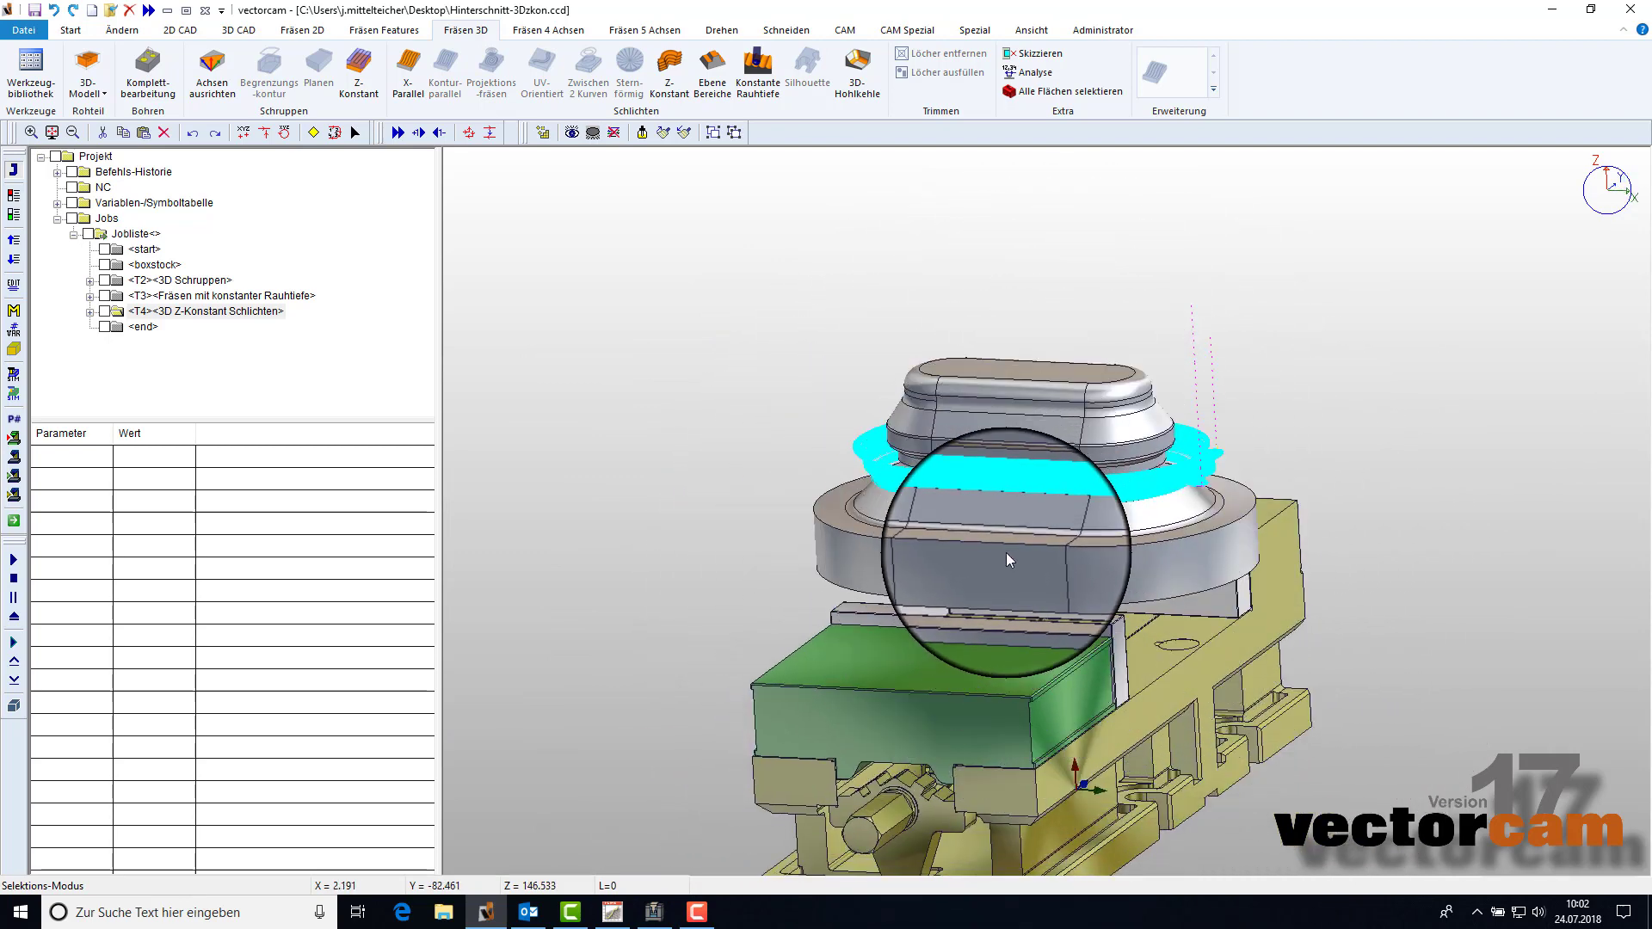
{"action": "left_click", "coordinate": [14, 215]}
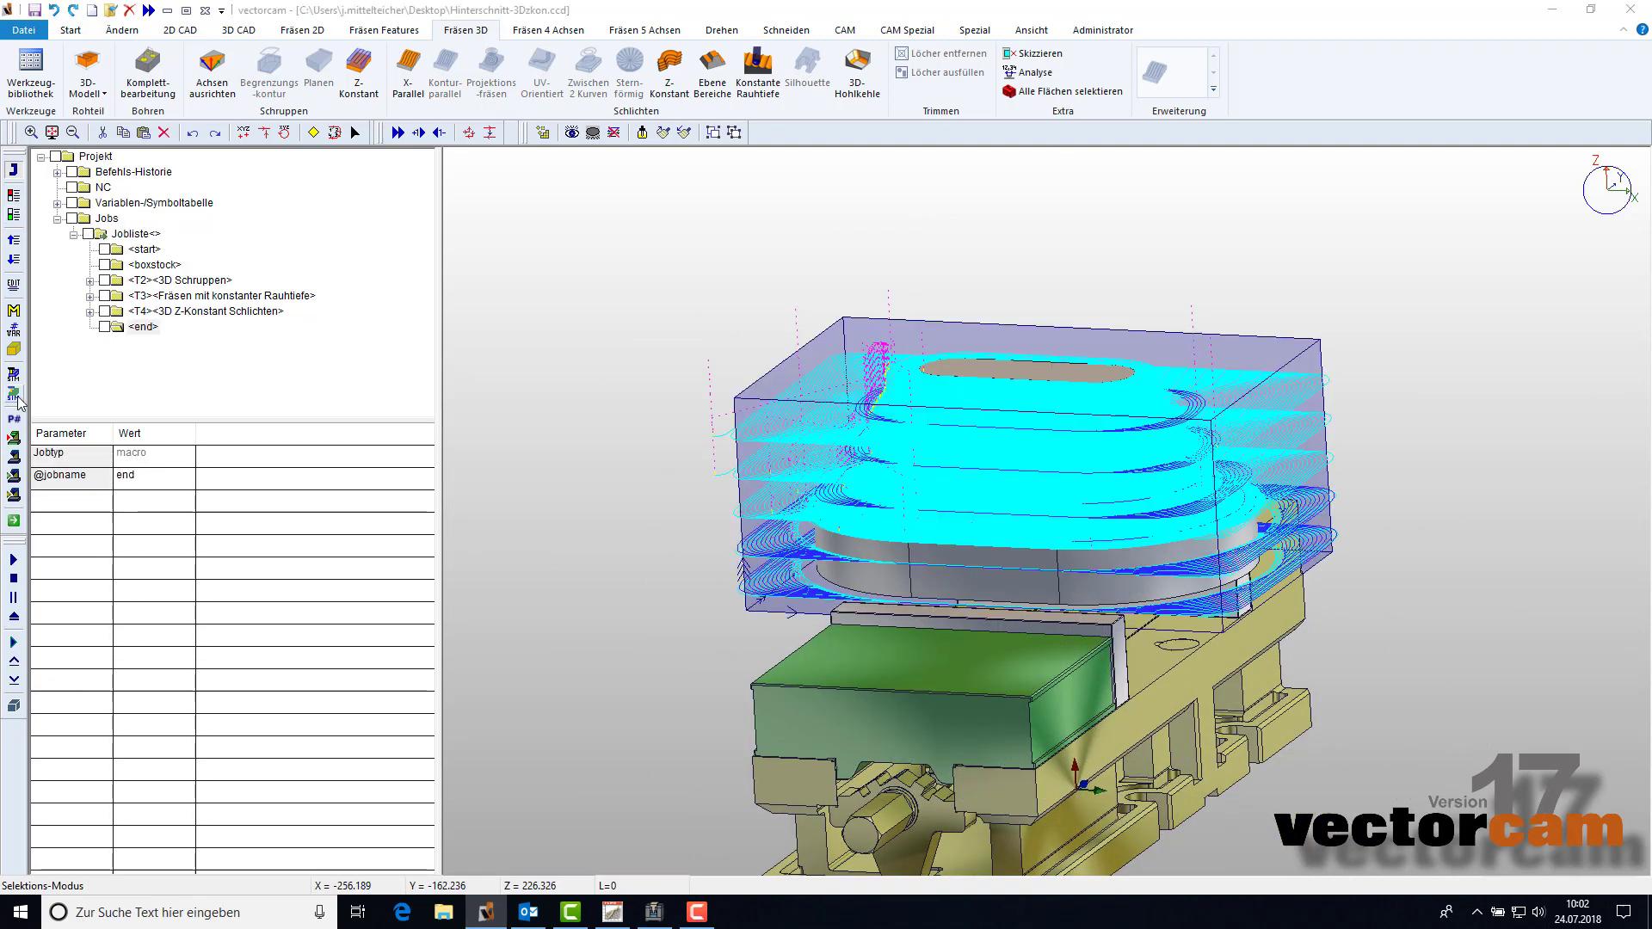
{"action": "left_click", "coordinate": [234, 456]}
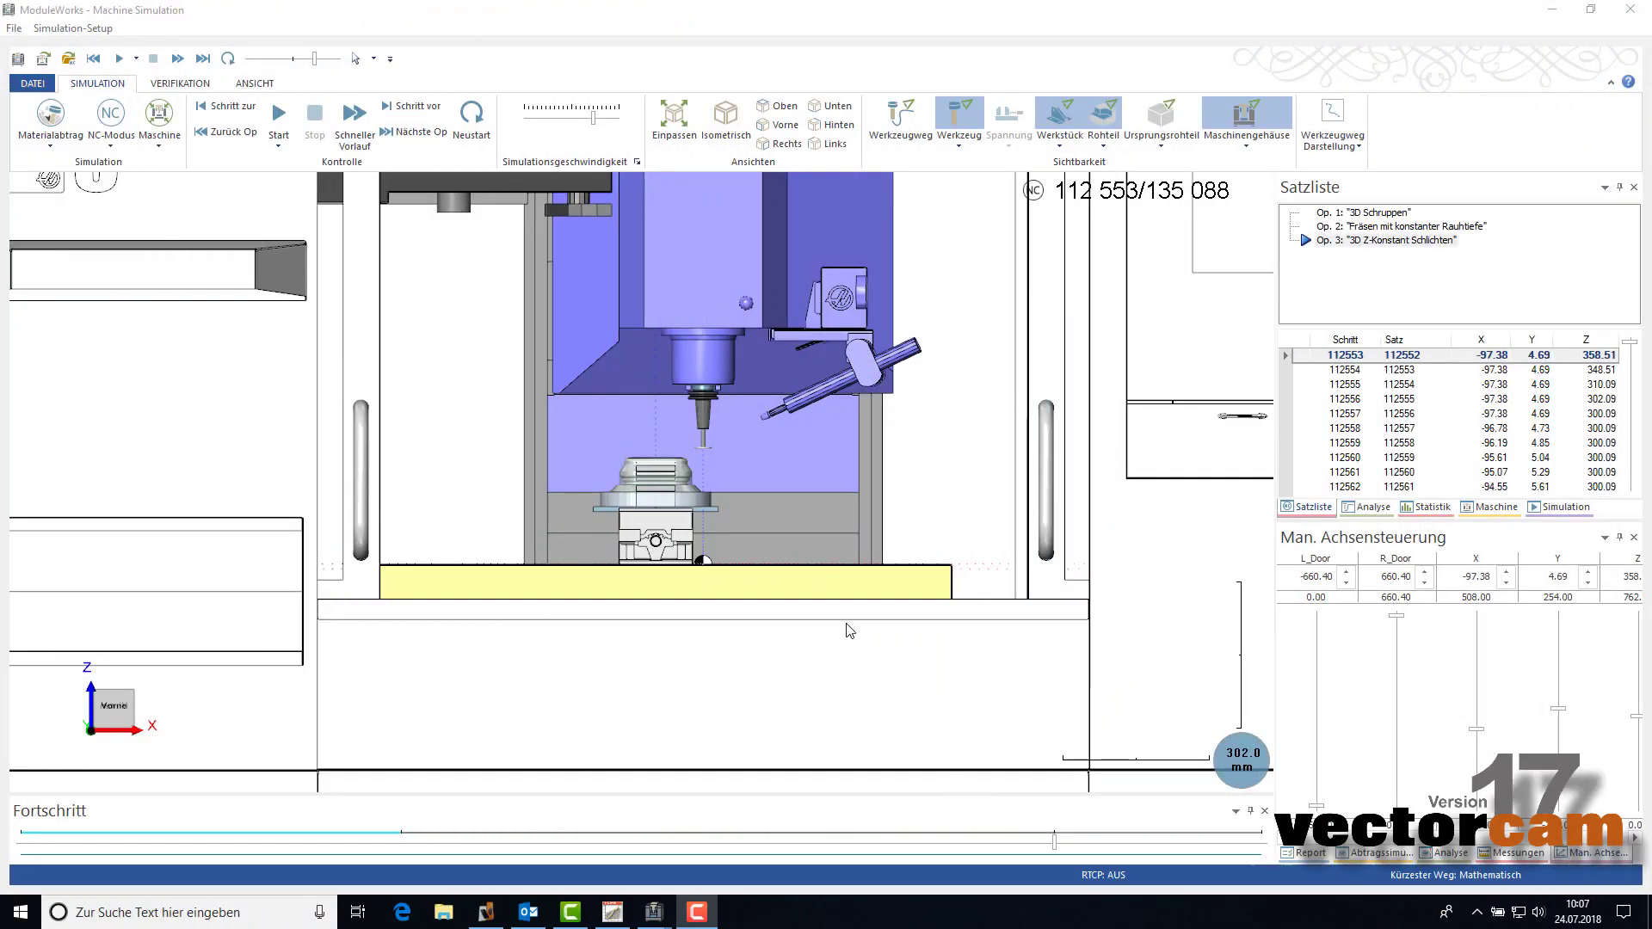
Zoom in on the workpiece and raise the simulation speed slightly, running to block 135 088.
{"action": "scroll", "coordinate": [701, 494], "scroll_direction": "up", "scroll_amount": 2}
{"action": "scroll", "coordinate": [688, 487], "scroll_direction": "up", "scroll_amount": 3}
{"action": "scroll", "coordinate": [679, 480], "scroll_direction": "up", "scroll_amount": 2}
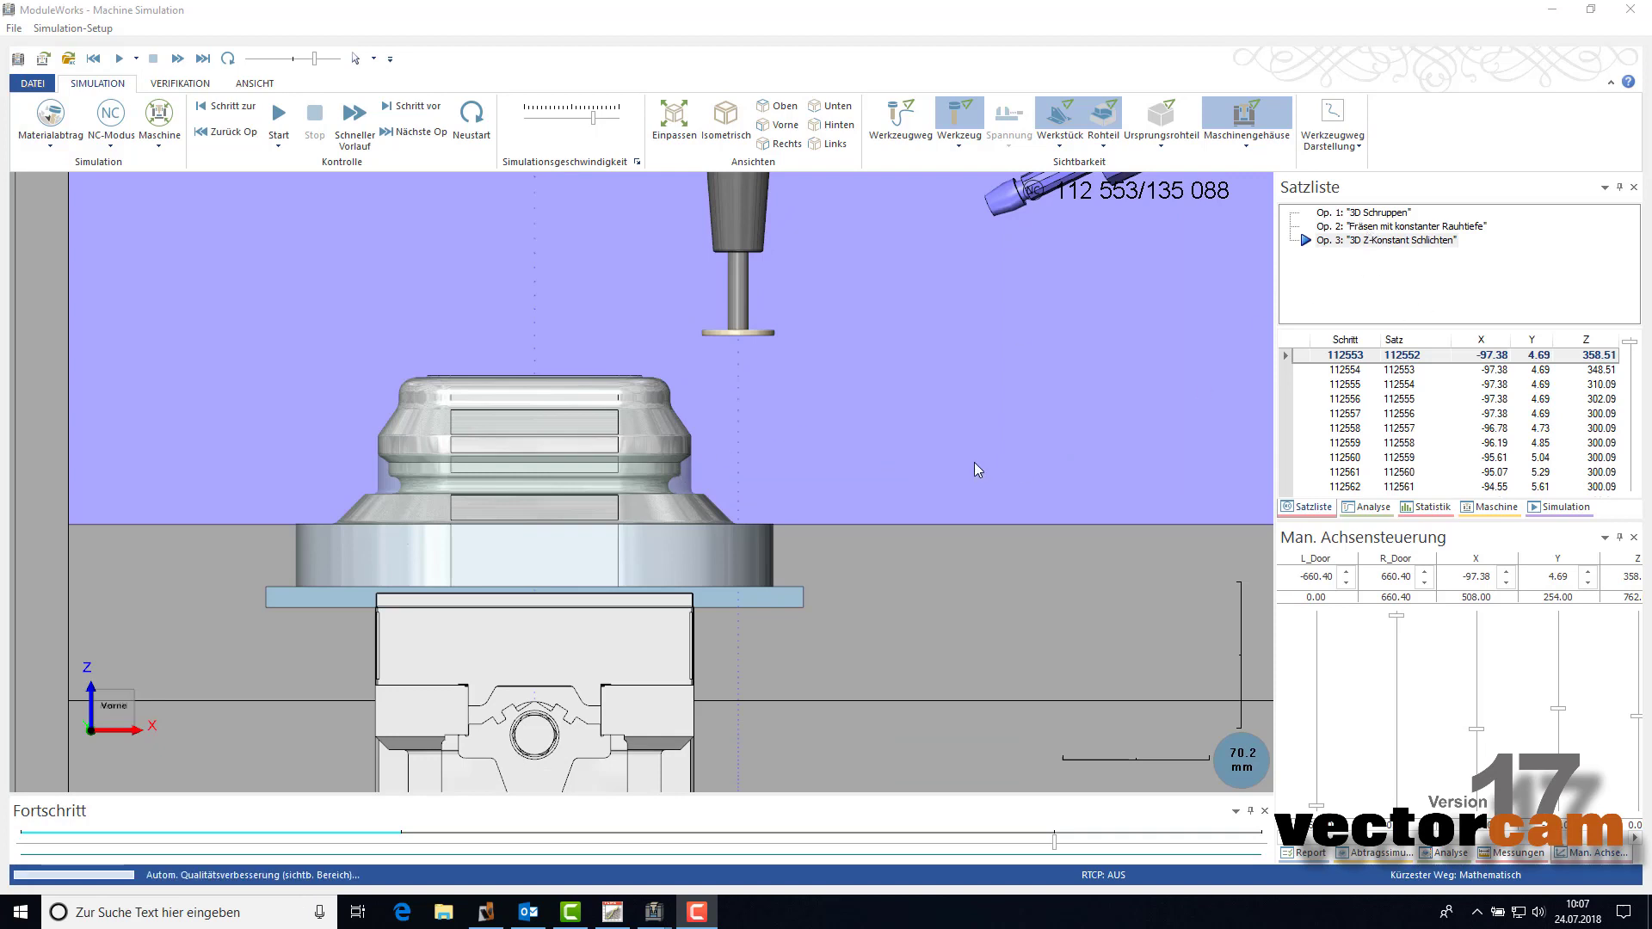
{"action": "scroll", "coordinate": [745, 442], "scroll_direction": "down", "scroll_amount": 2}
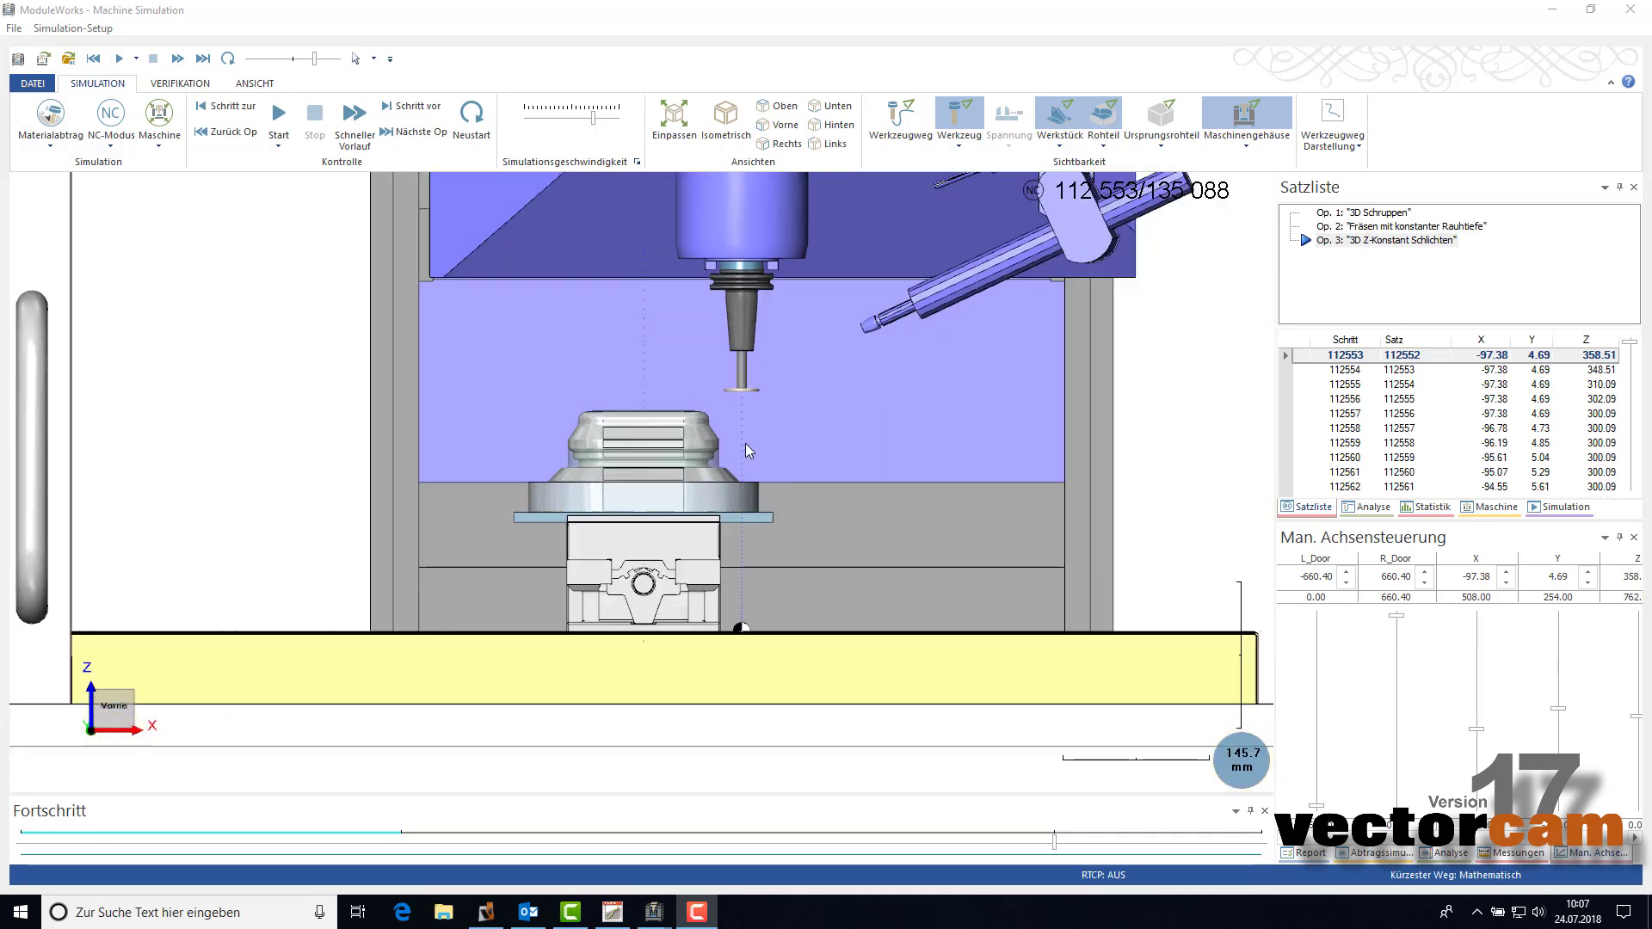
{"action": "scroll", "coordinate": [721, 348], "scroll_direction": "up", "scroll_amount": 3}
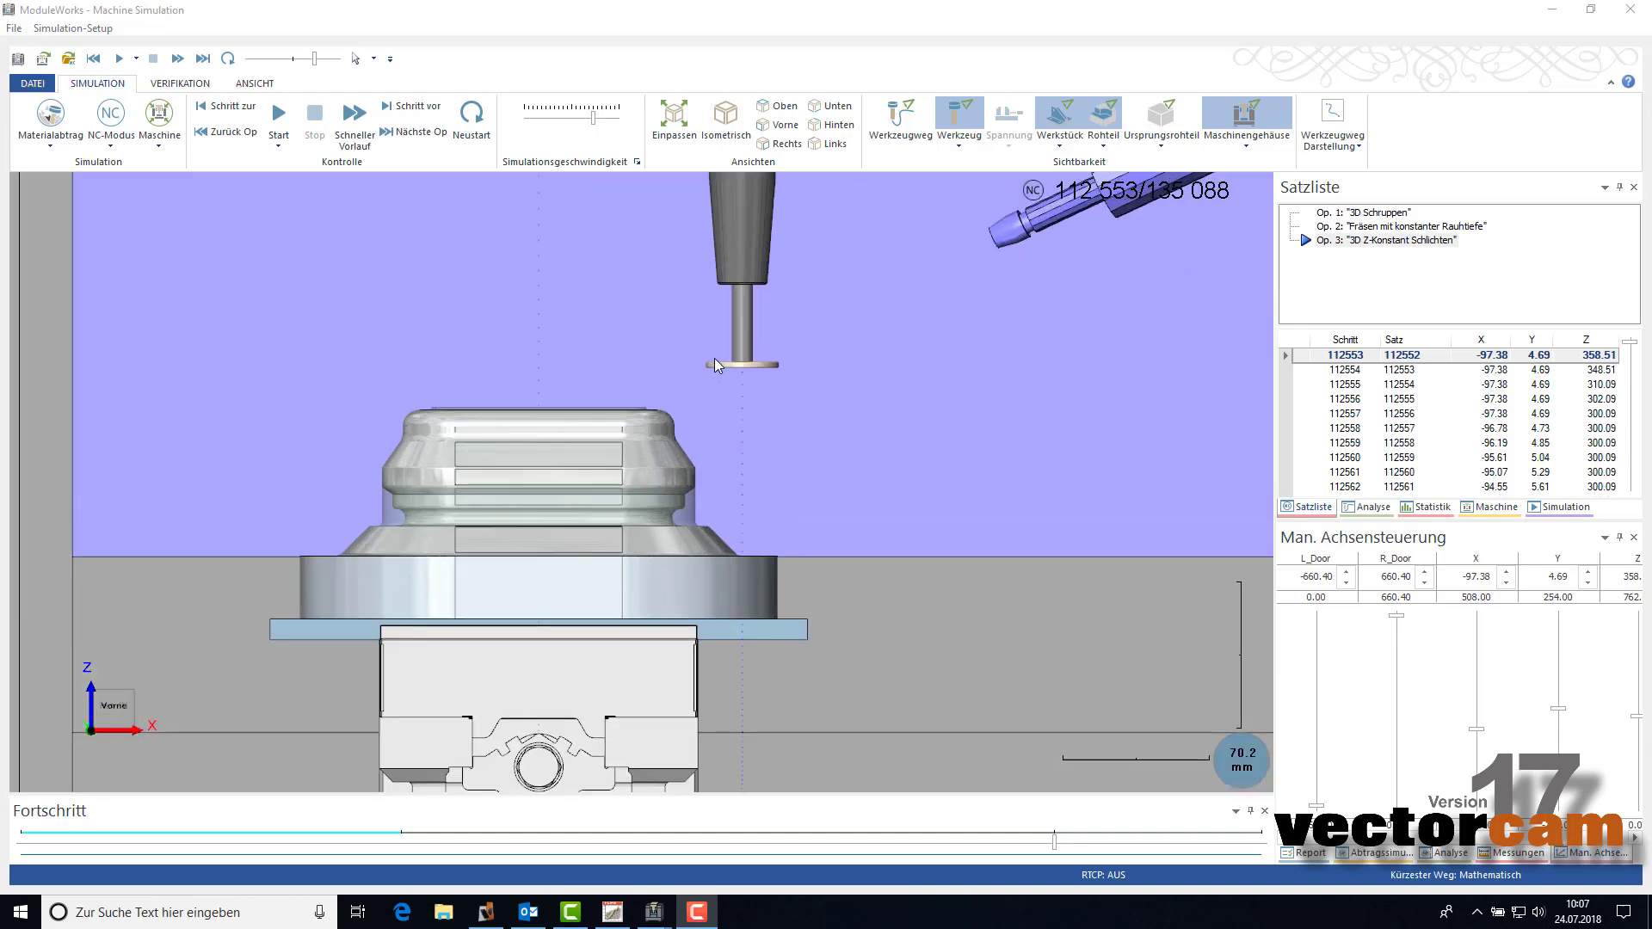
{"action": "scroll", "coordinate": [710, 370], "scroll_direction": "up", "scroll_amount": 1}
{"action": "scroll", "coordinate": [689, 448], "scroll_direction": "down", "scroll_amount": 2}
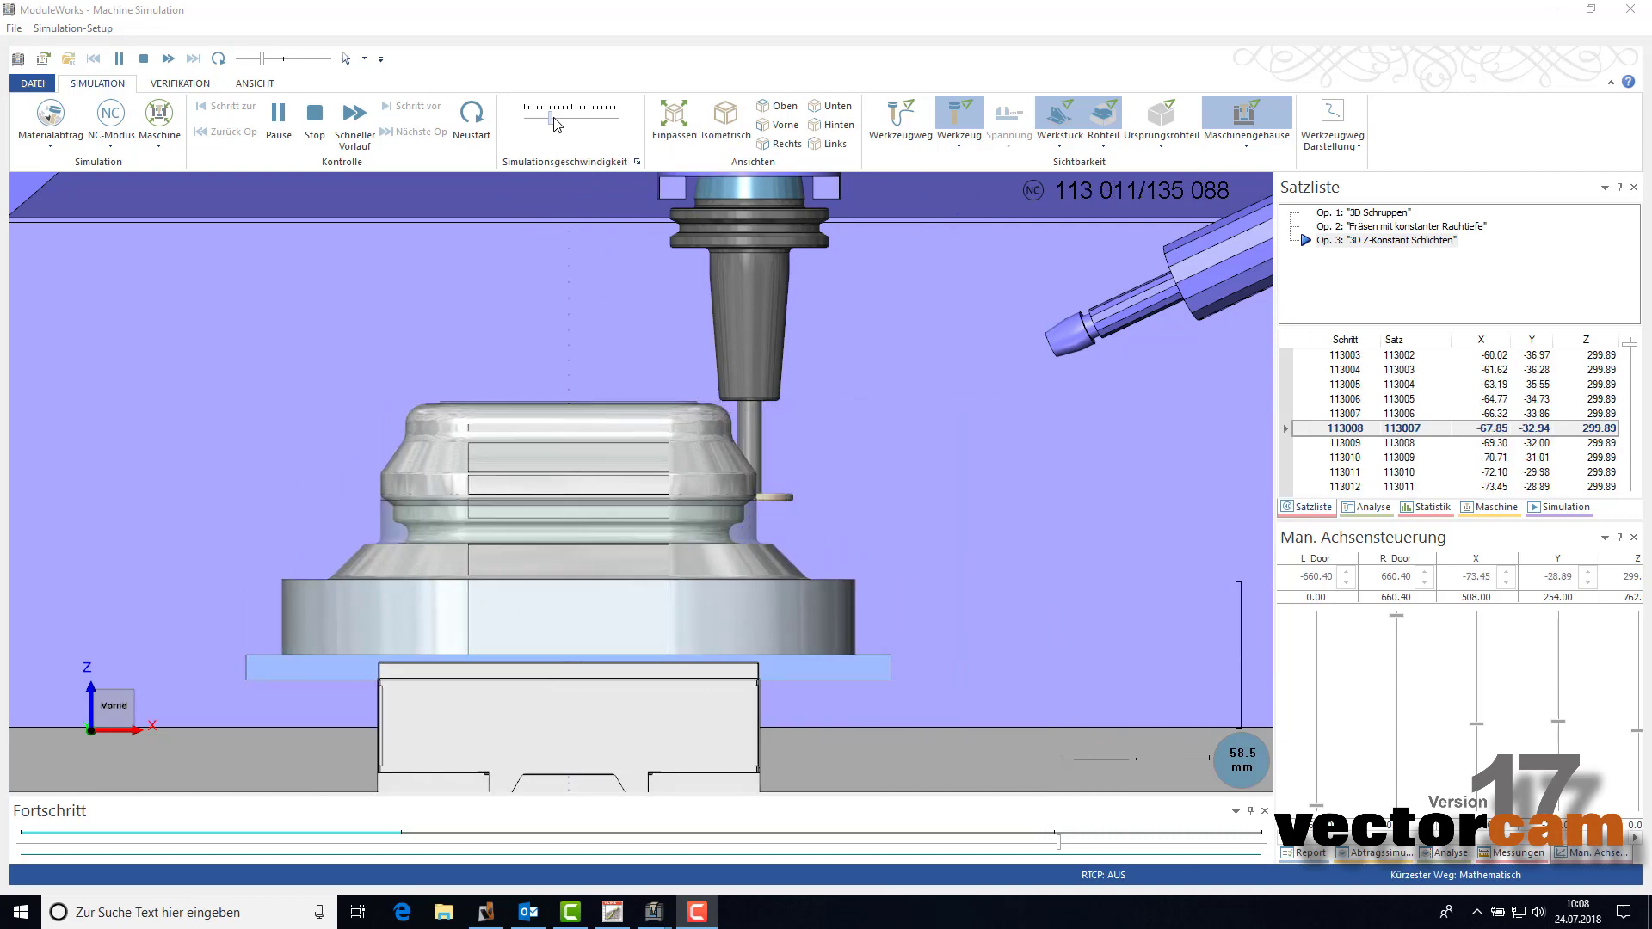
{"action": "left_click_drag", "start_coordinate": [554, 125], "coordinate": [563, 123]}
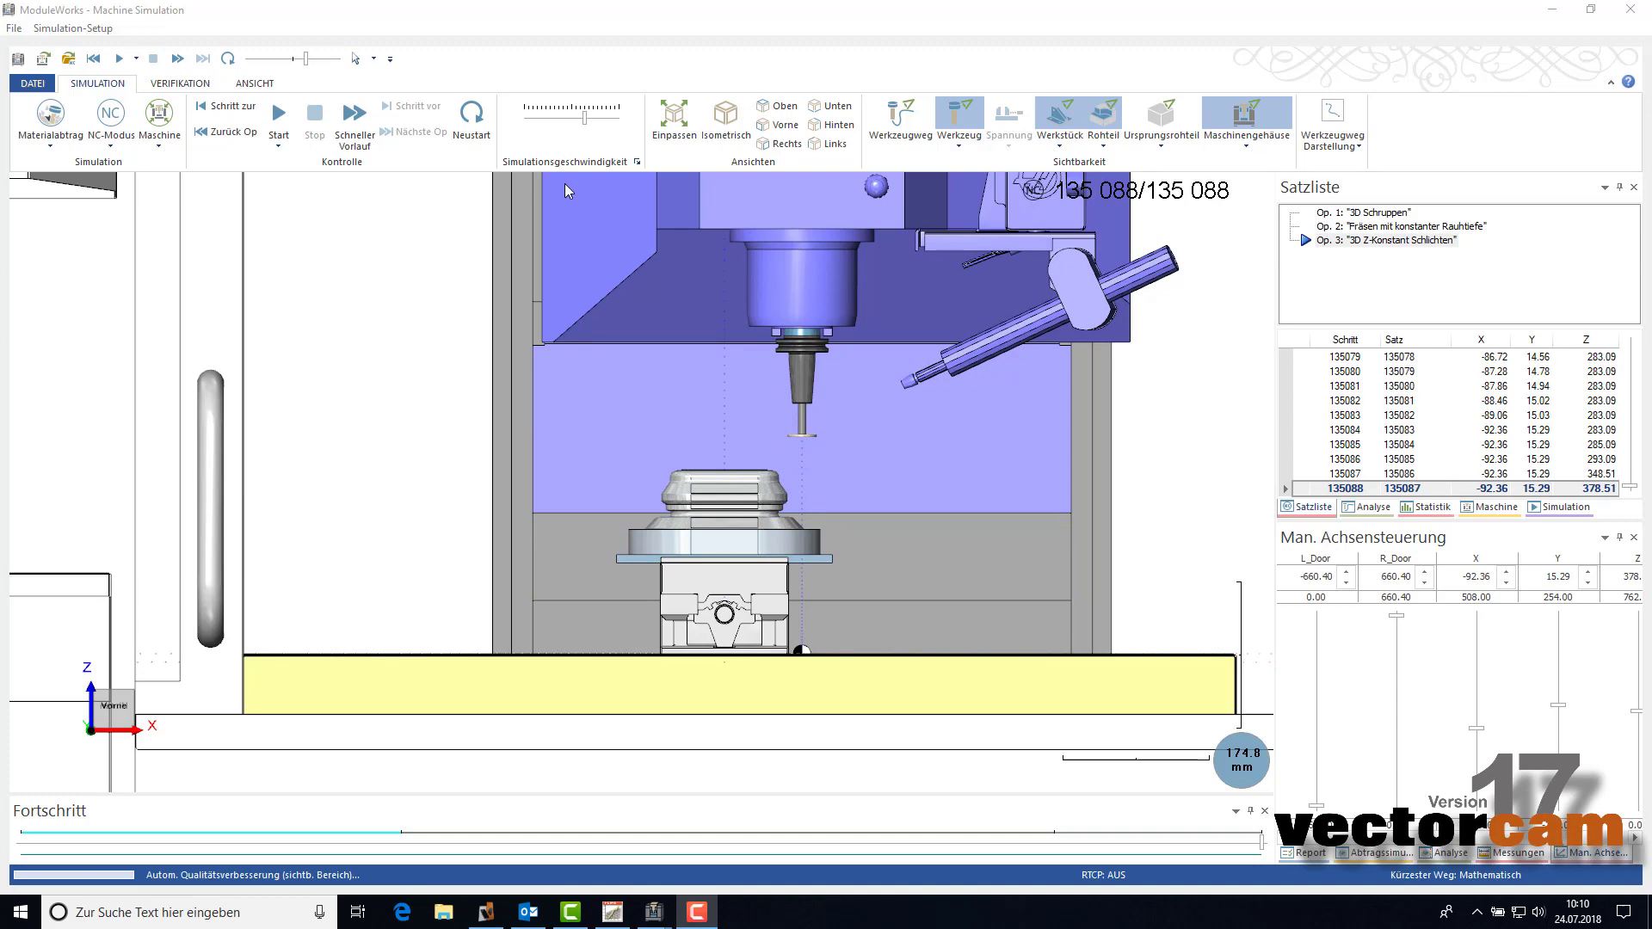
Zoom into the machined undercut and make the Werkstück transparent.
{"action": "scroll", "coordinate": [793, 526], "scroll_direction": "up", "scroll_amount": 3}
{"action": "scroll", "coordinate": [785, 516], "scroll_direction": "up", "scroll_amount": 3}
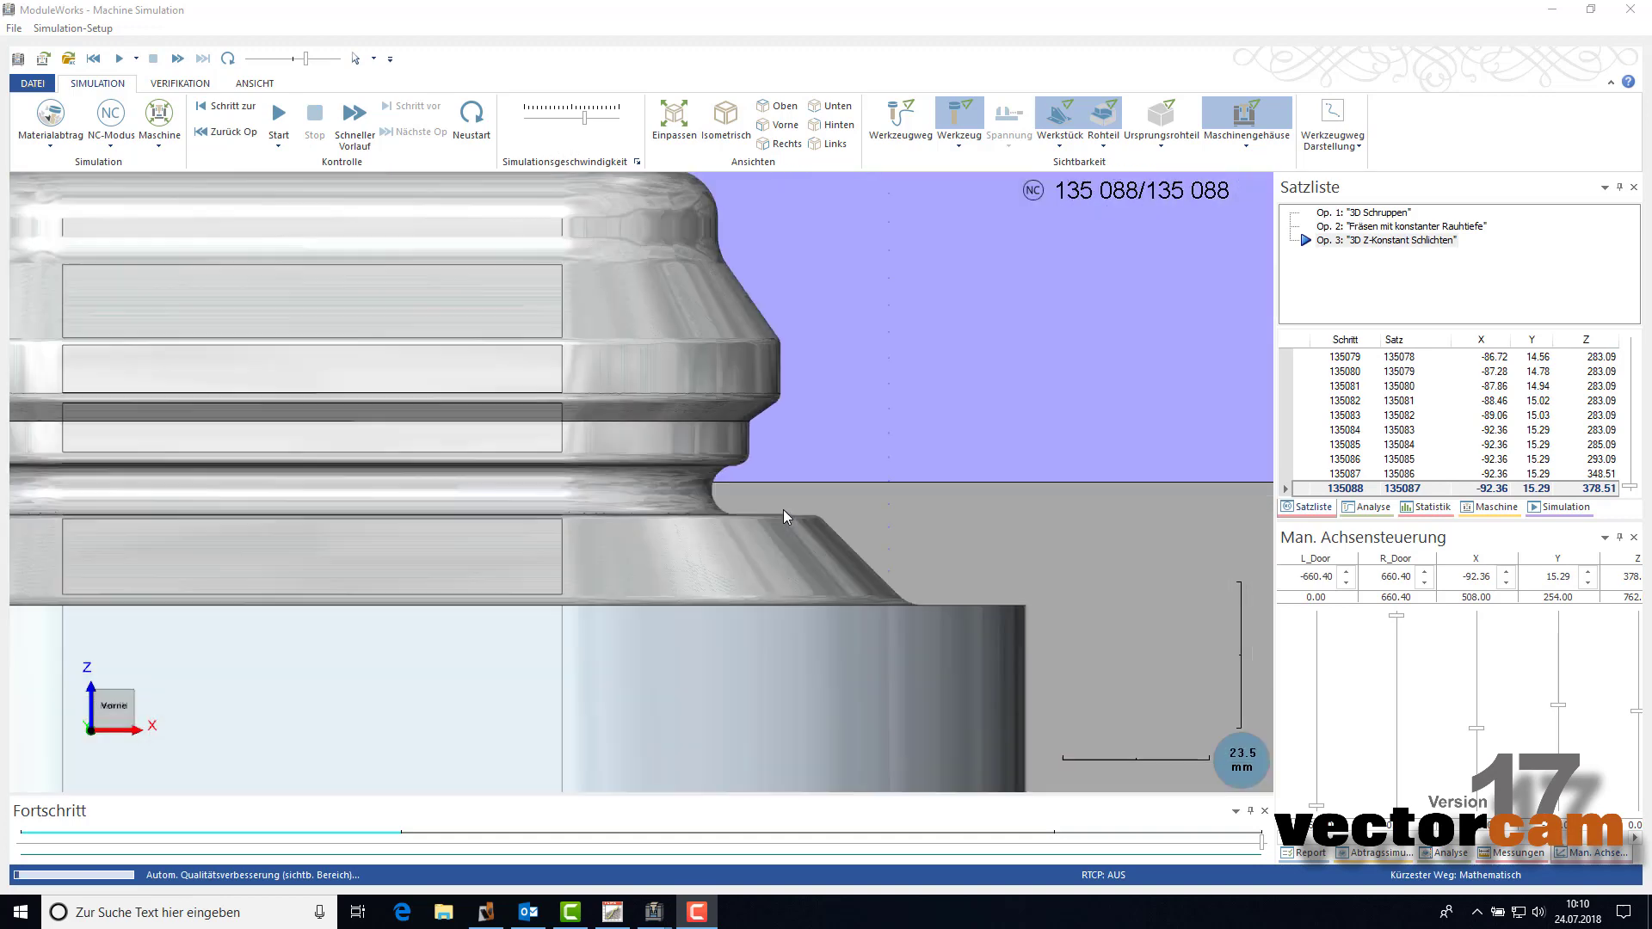
{"action": "scroll", "coordinate": [783, 510], "scroll_direction": "up", "scroll_amount": 3}
{"action": "middle_click_drag", "start_coordinate": [738, 571], "coordinate": [886, 451]}
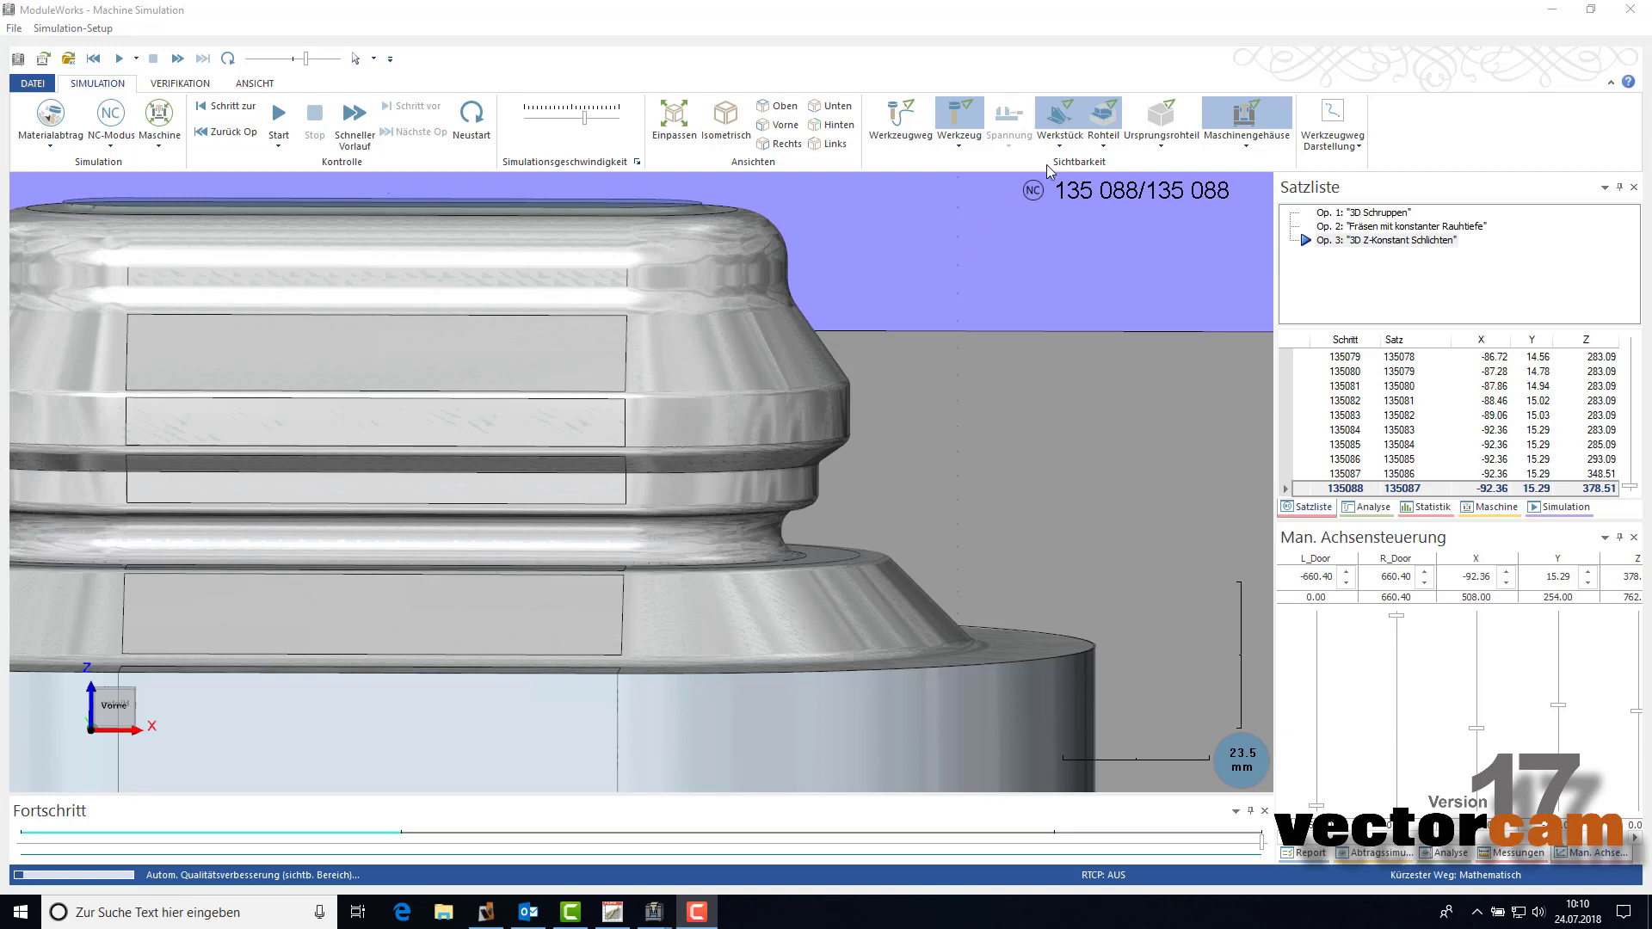
{"action": "left_click", "coordinate": [1113, 224]}
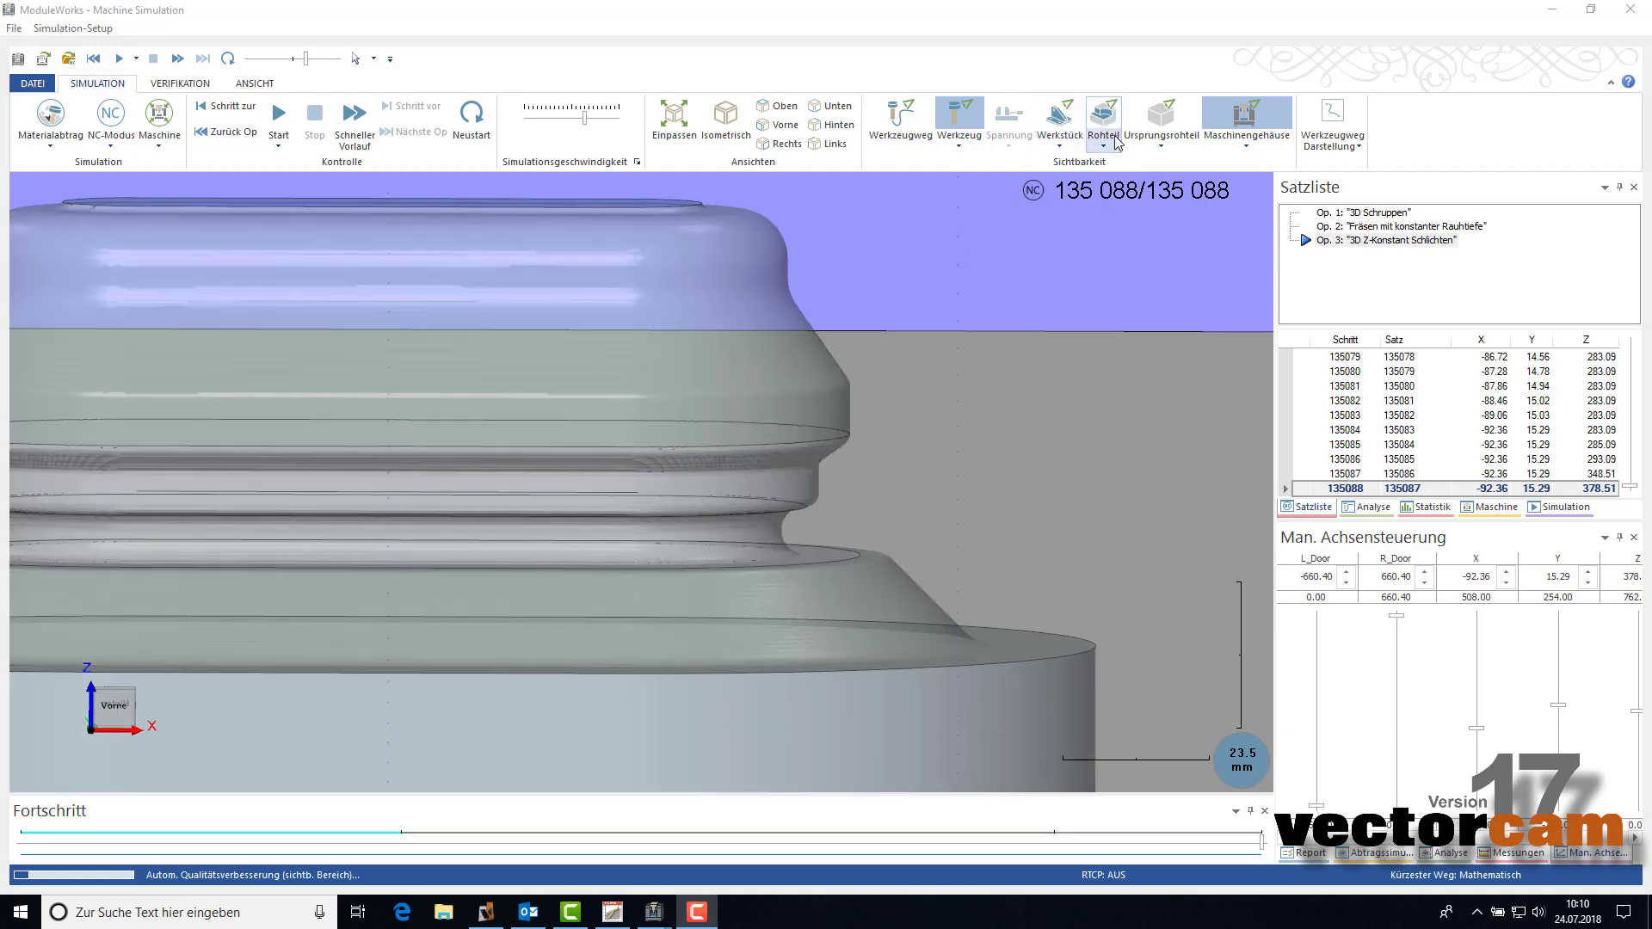
Zoom back out and show the clamping fixture again with Werkstück > Einblenden.
{"action": "scroll", "coordinate": [765, 533], "scroll_direction": "up", "scroll_amount": 2}
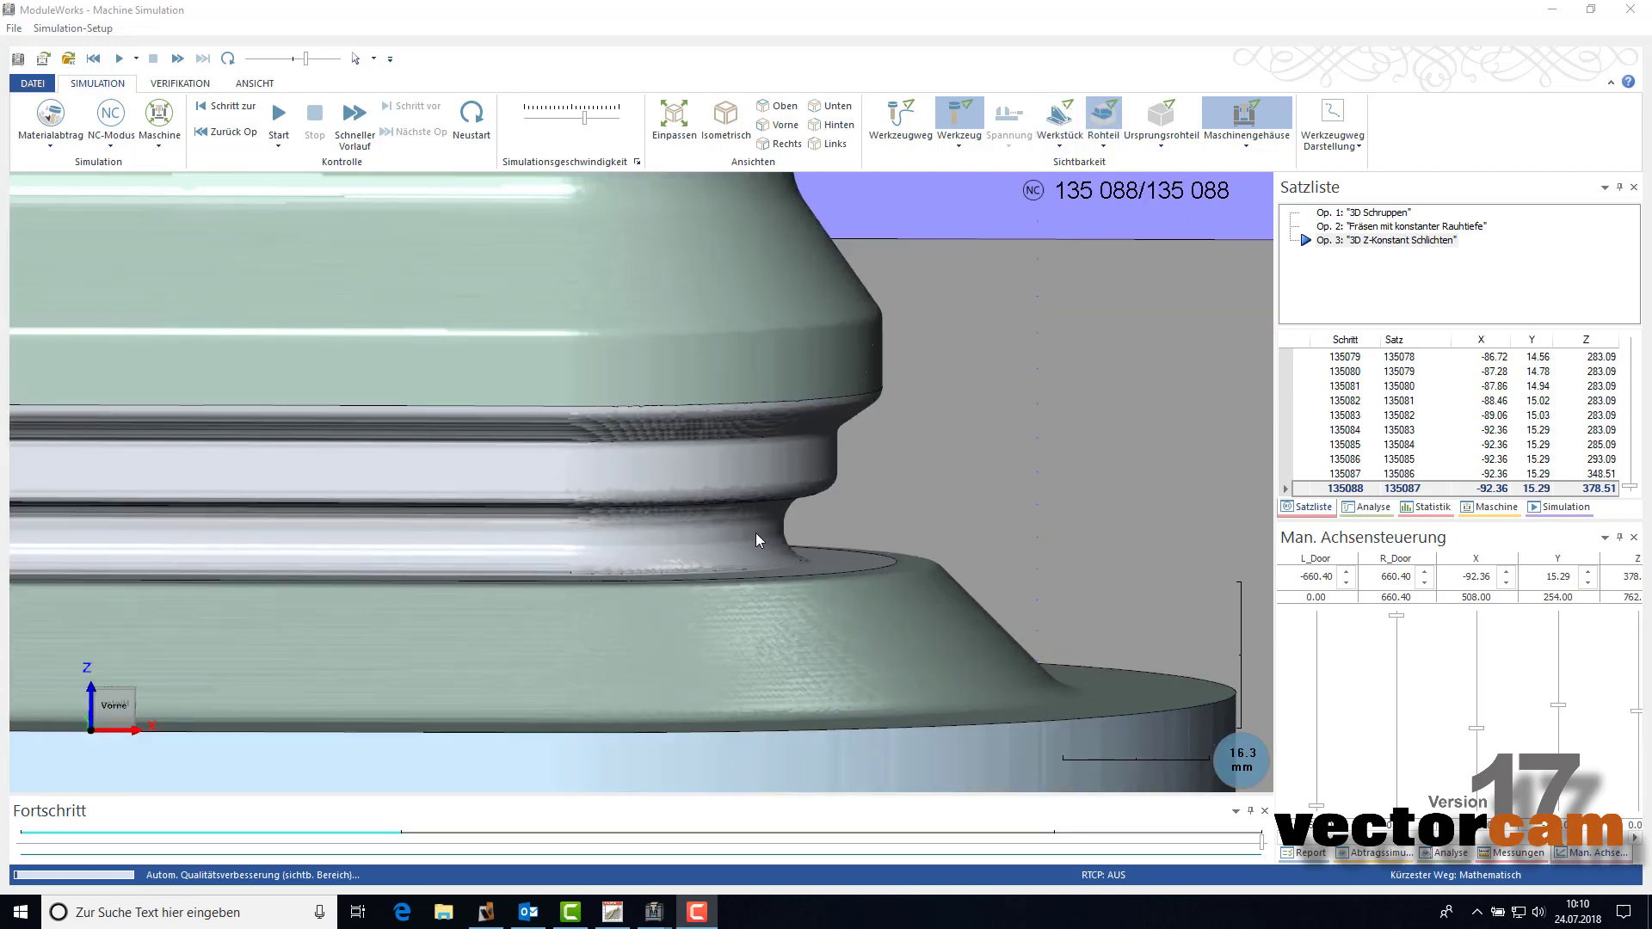
{"action": "scroll", "coordinate": [740, 542], "scroll_direction": "up", "scroll_amount": 2}
{"action": "scroll", "coordinate": [757, 560], "scroll_direction": "down", "scroll_amount": 3}
{"action": "scroll", "coordinate": [839, 520], "scroll_direction": "down", "scroll_amount": 2}
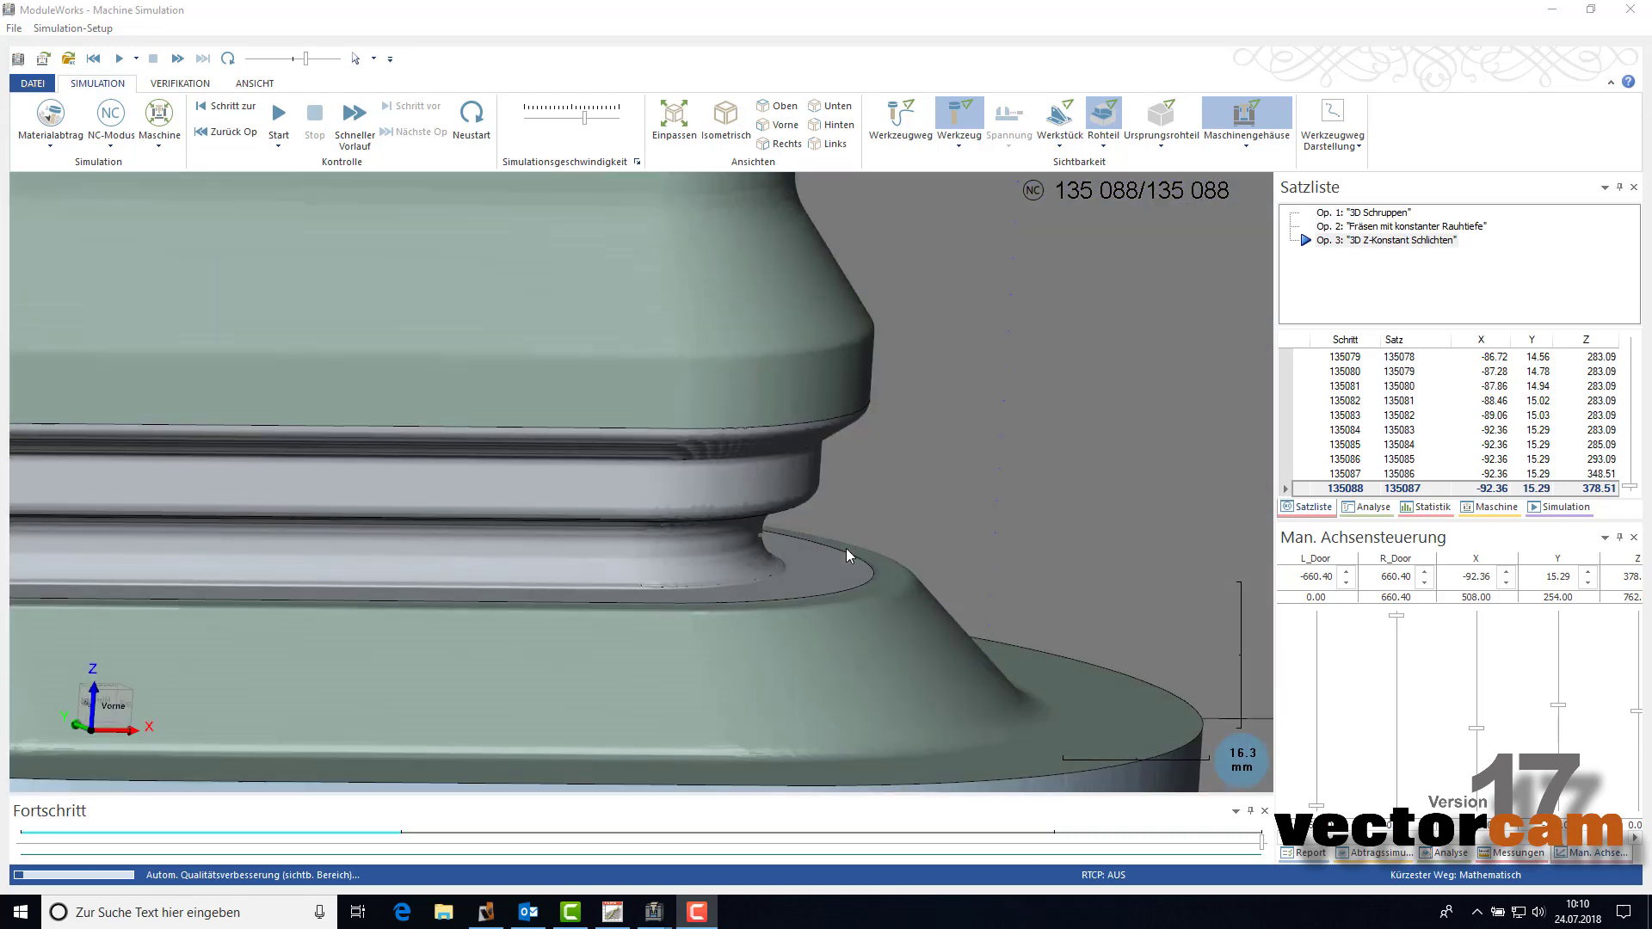
{"action": "scroll", "coordinate": [843, 552], "scroll_direction": "down", "scroll_amount": 4}
{"action": "scroll", "coordinate": [832, 568], "scroll_direction": "down", "scroll_amount": 4}
{"action": "scroll", "coordinate": [800, 563], "scroll_direction": "down", "scroll_amount": 2}
{"action": "scroll", "coordinate": [771, 559], "scroll_direction": "down", "scroll_amount": 2}
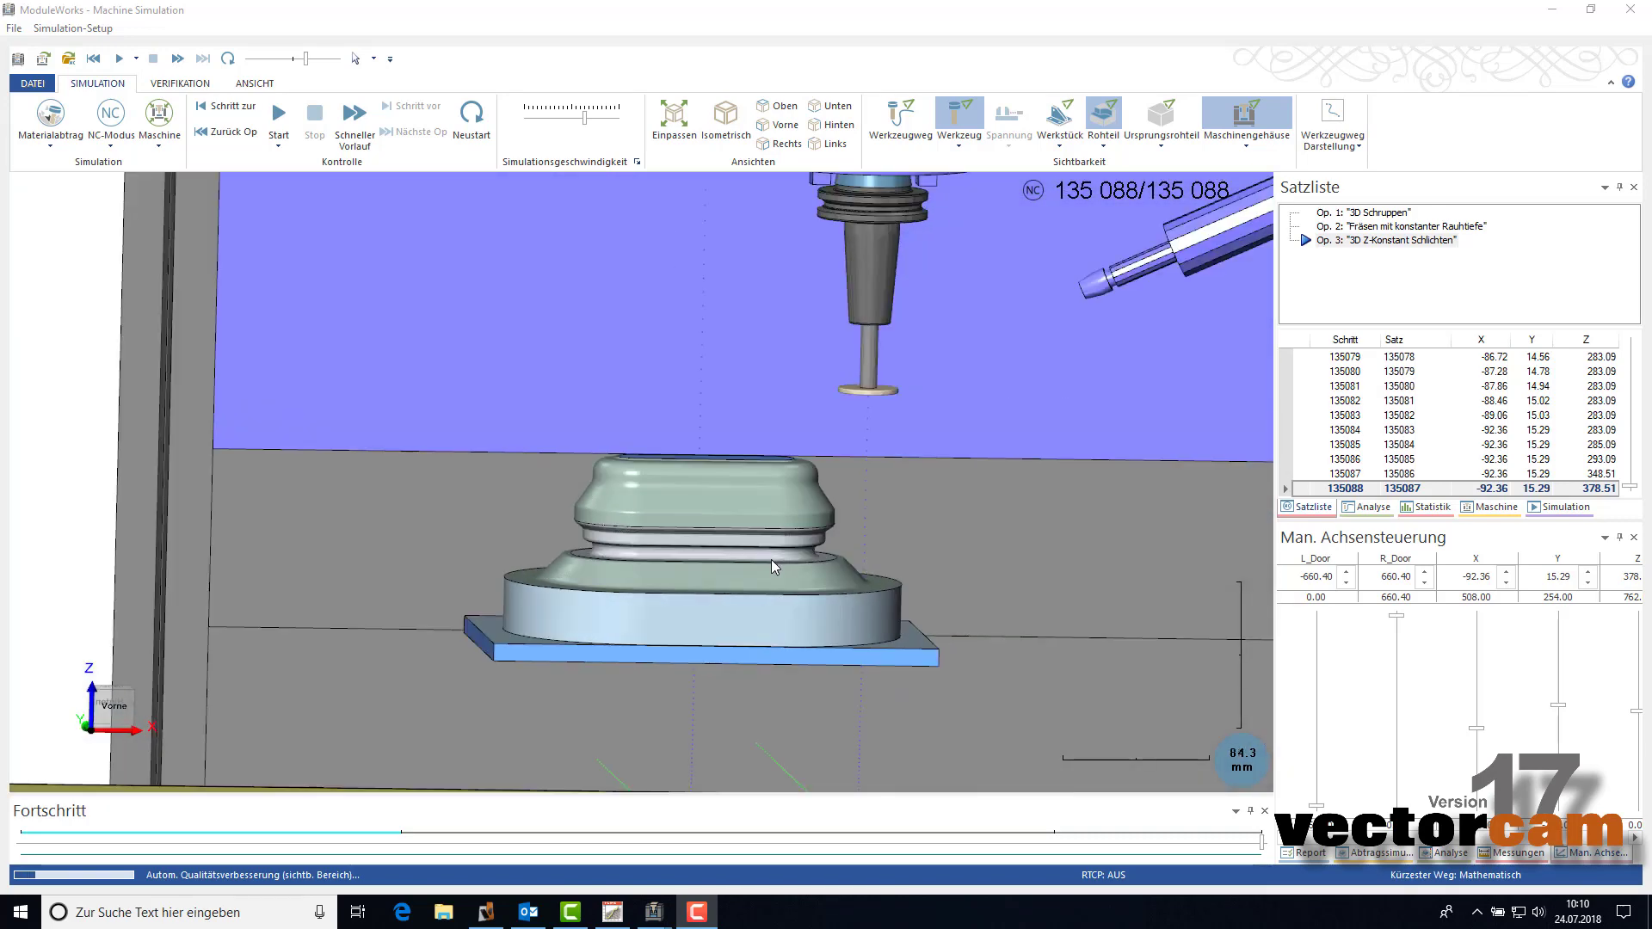
{"action": "scroll", "coordinate": [771, 559], "scroll_direction": "down", "scroll_amount": 2}
{"action": "scroll", "coordinate": [771, 559], "scroll_direction": "down", "scroll_amount": 2}
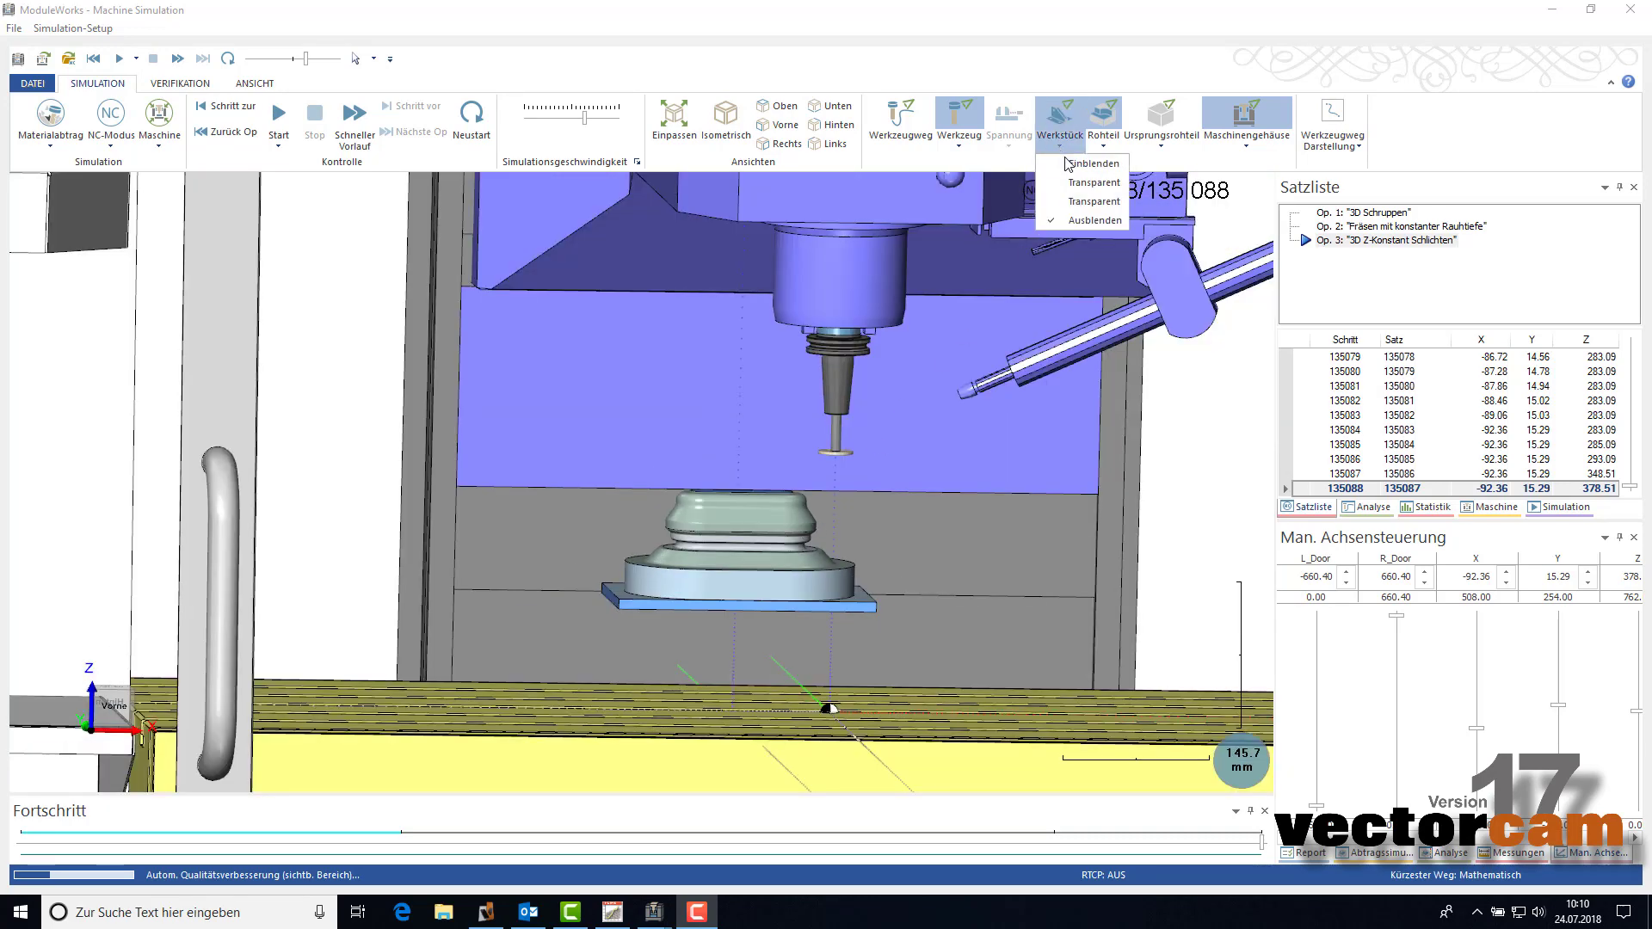
{"action": "left_click", "coordinate": [1067, 163]}
{"action": "scroll", "coordinate": [924, 602], "scroll_direction": "down", "scroll_amount": 2}
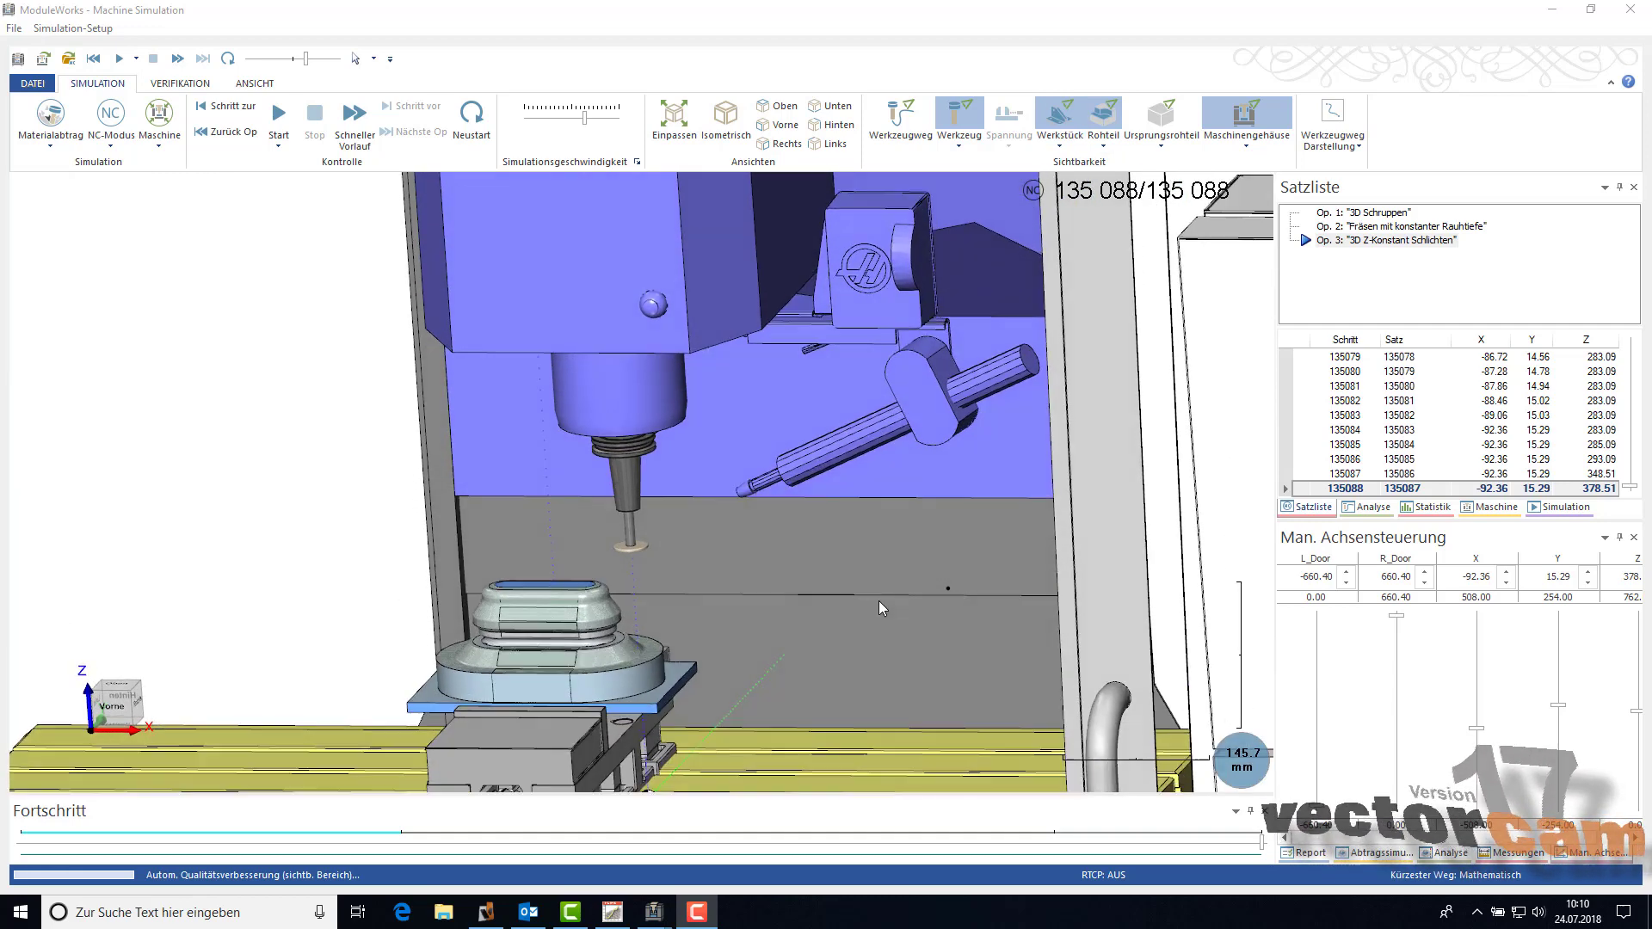